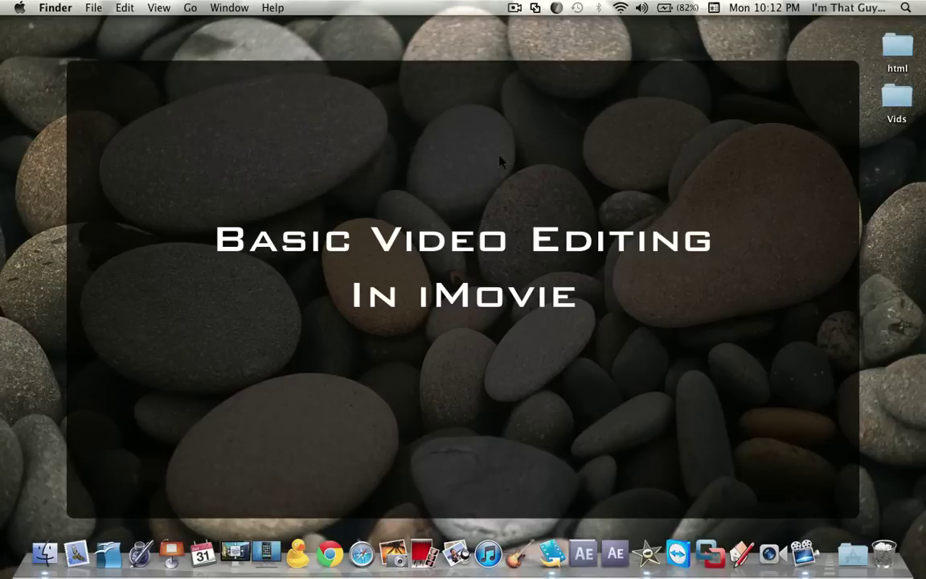
Switch desktop spaces, launch iMovie from the Dock, and search 'imovie' in Spotlight
key("ctrl+Right")
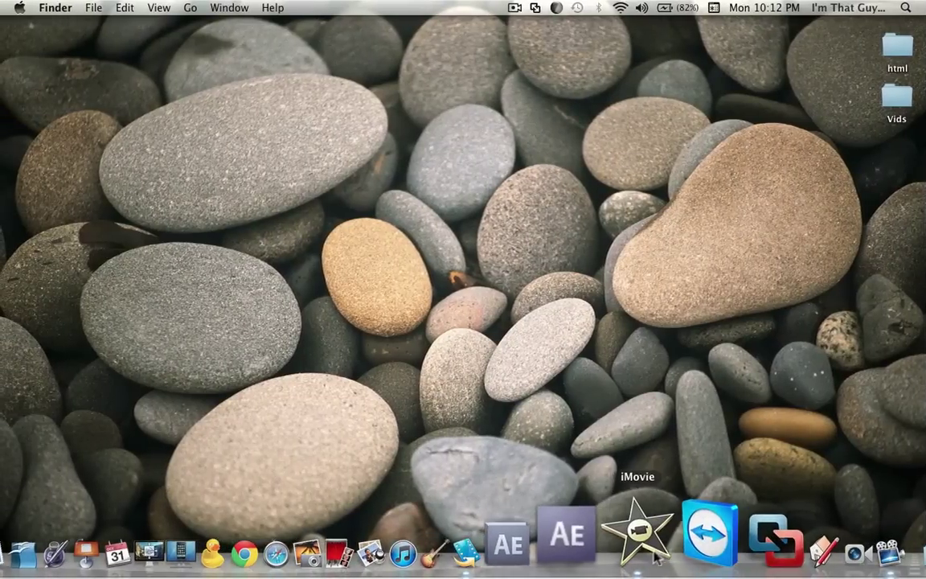
left_click(636, 532)
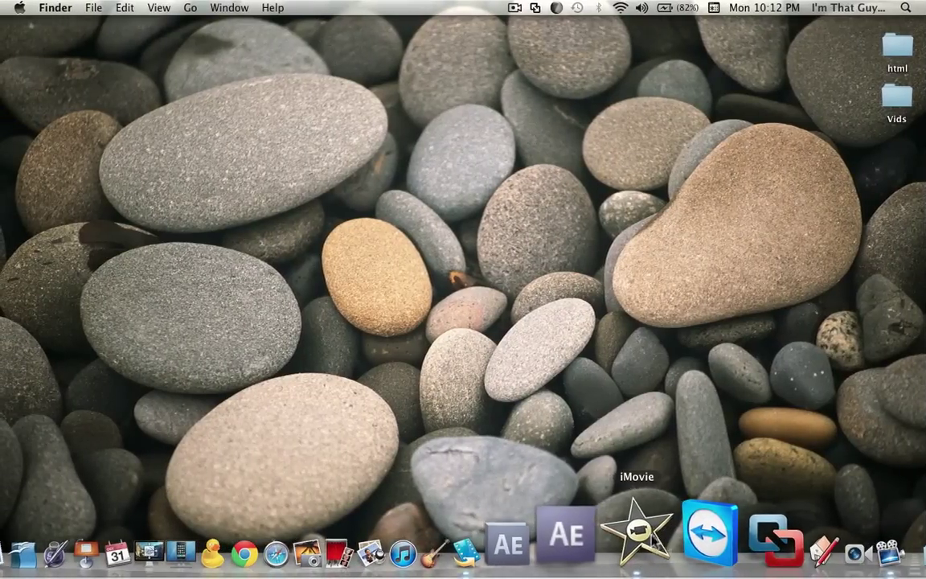
left_click(905, 8)
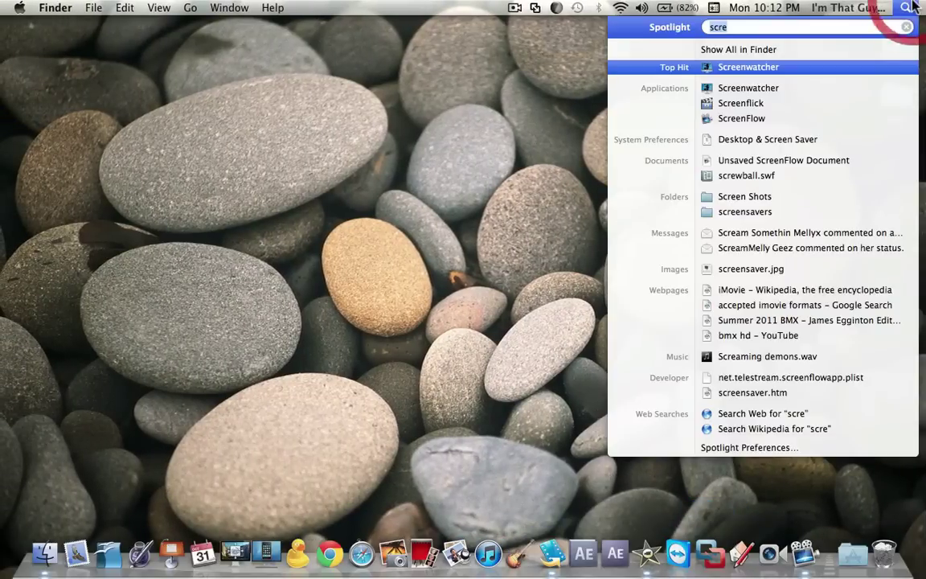
key("BackSpace")
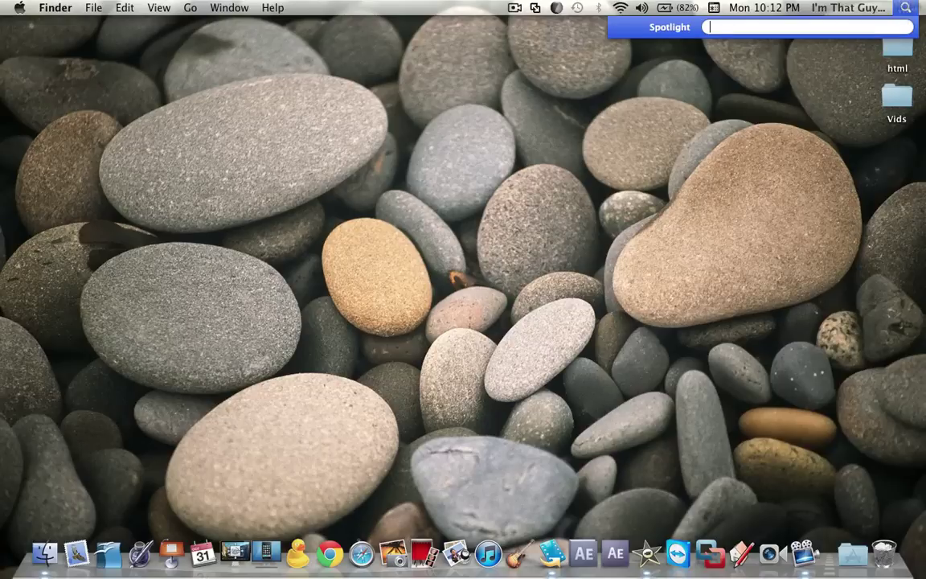
type("imovie")
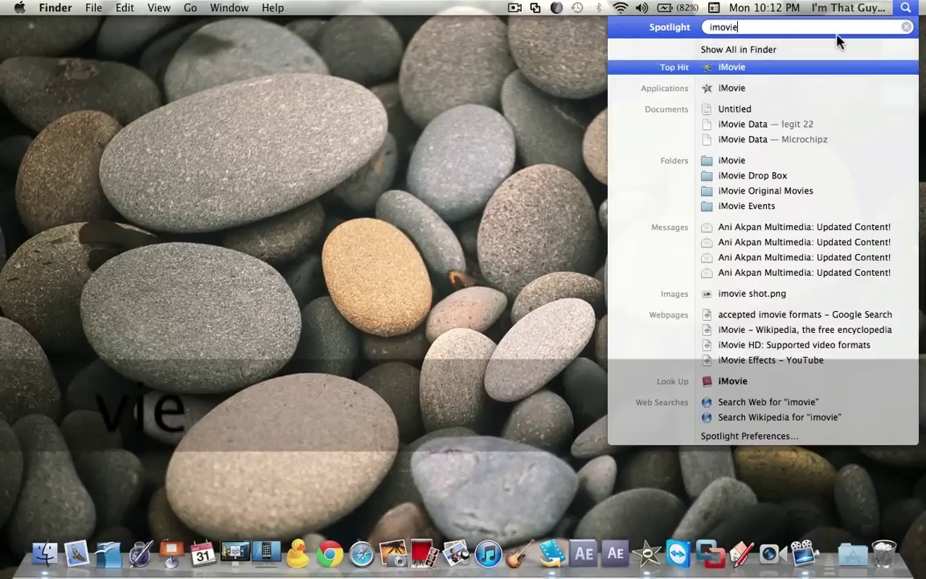
left_click(558, 118)
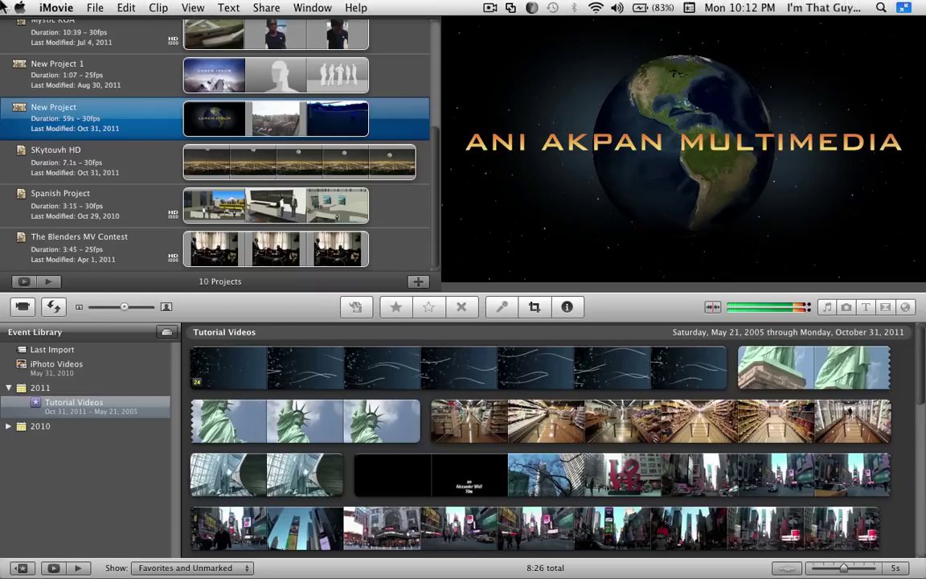
Open and close iMovie's Preferences, then reopen the iMovie application menu
left_click(50, 9)
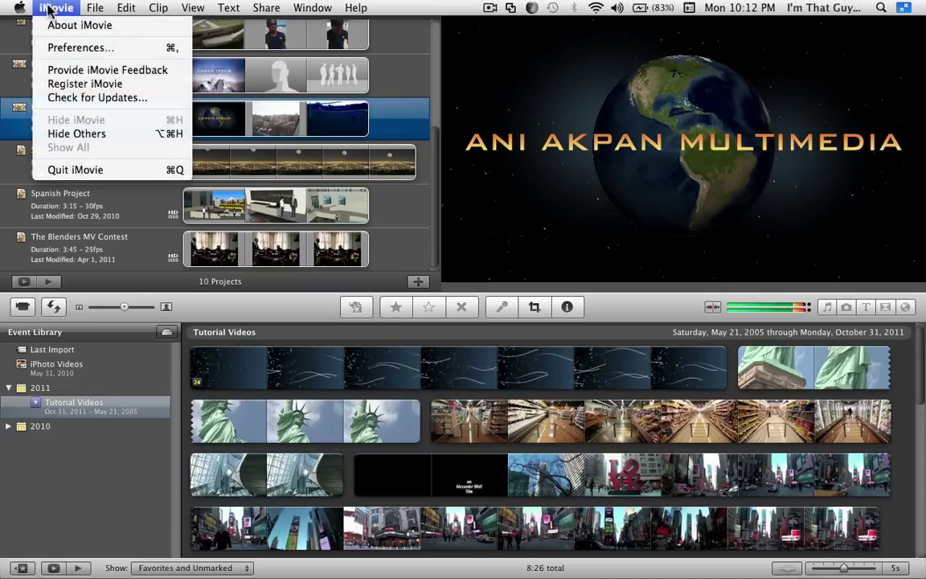
left_click(63, 48)
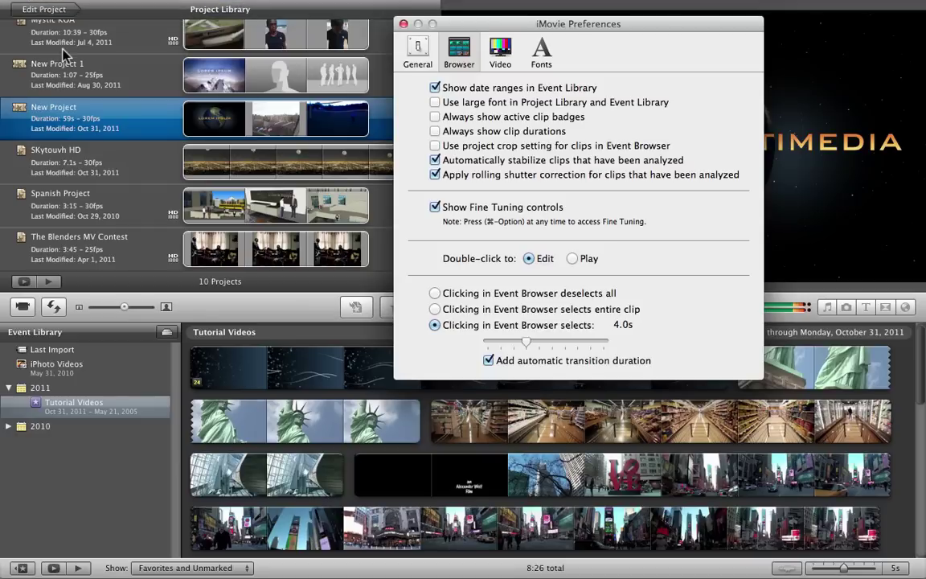
left_click(403, 24)
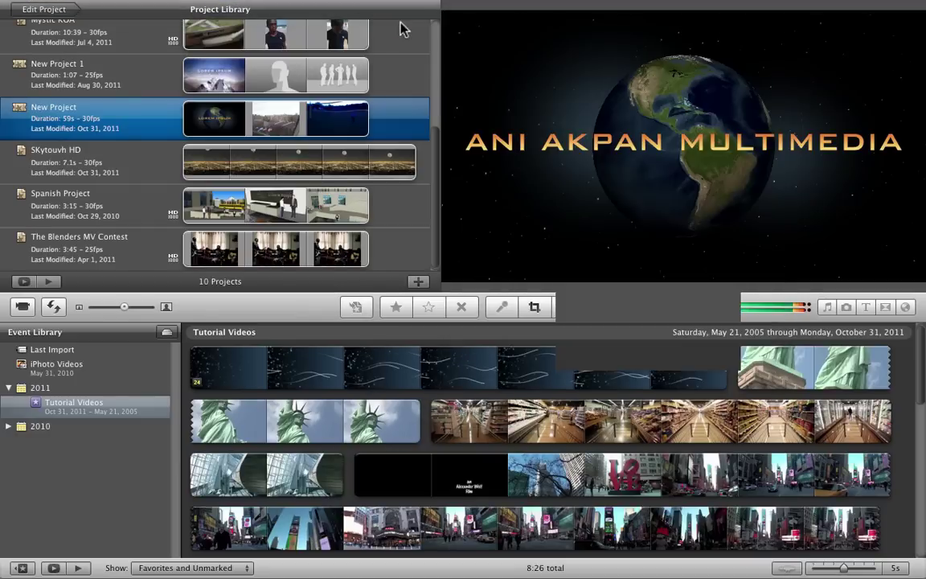
left_click(76, 7)
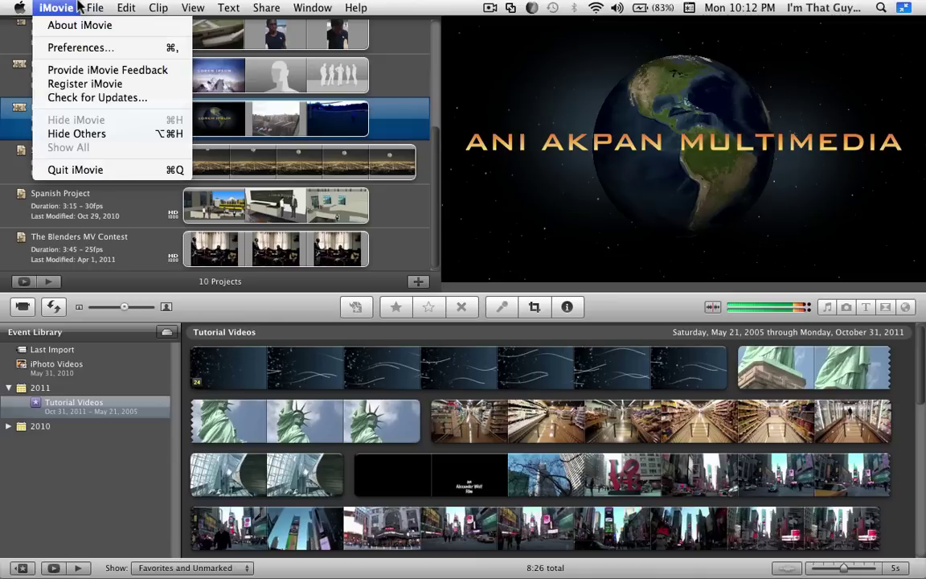
View the About iMovie window showing version 9.0.4, then close it
left_click(80, 25)
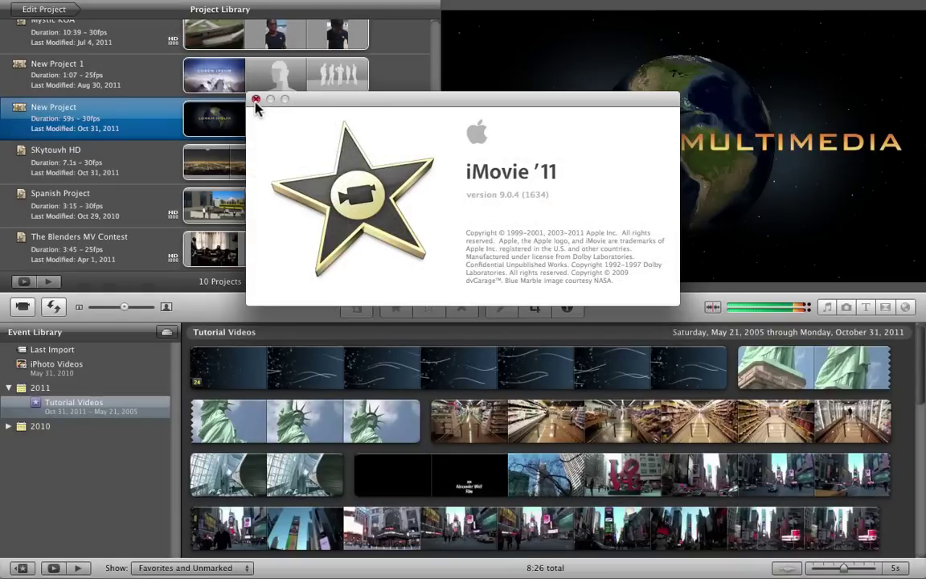
left_click(255, 101)
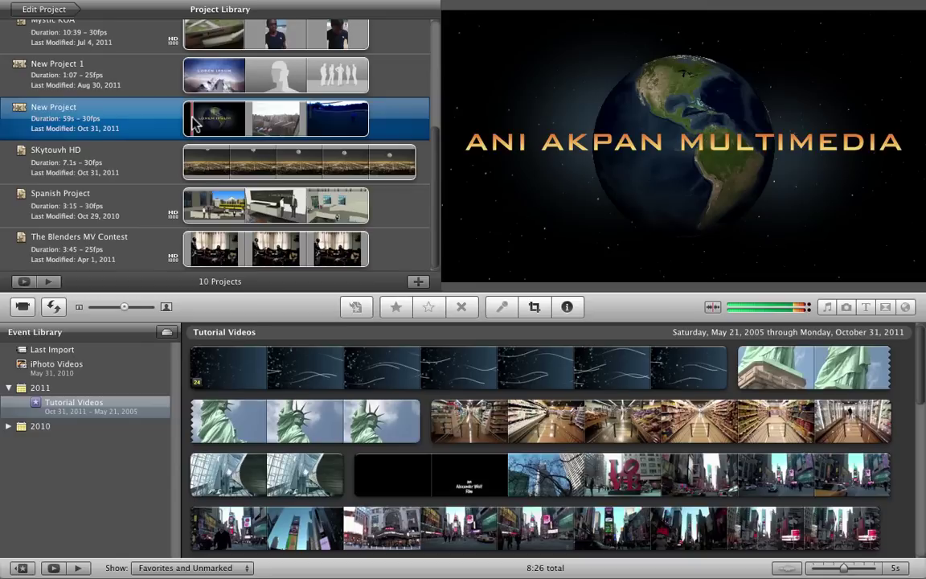
mouse_move(525, 4)
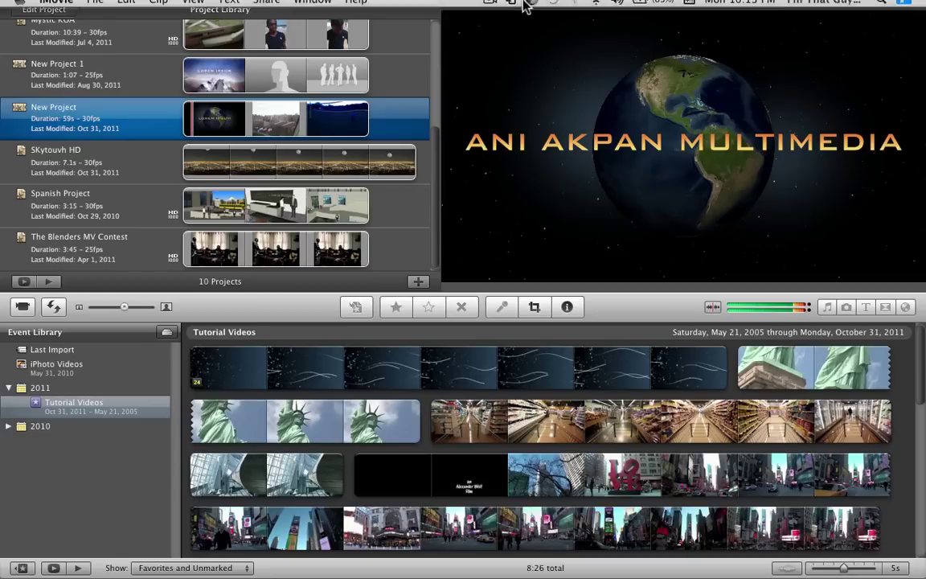
left_click(903, 7)
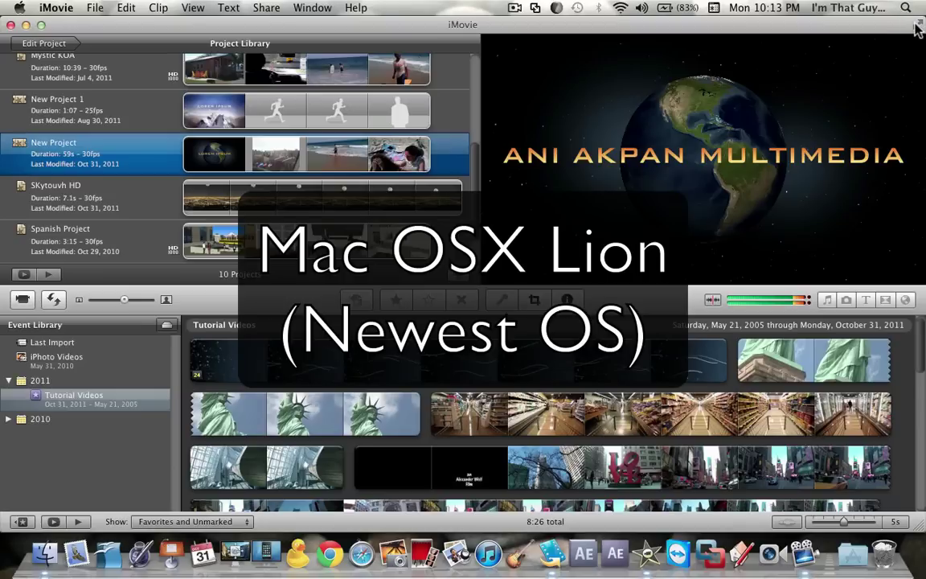
left_click(916, 27)
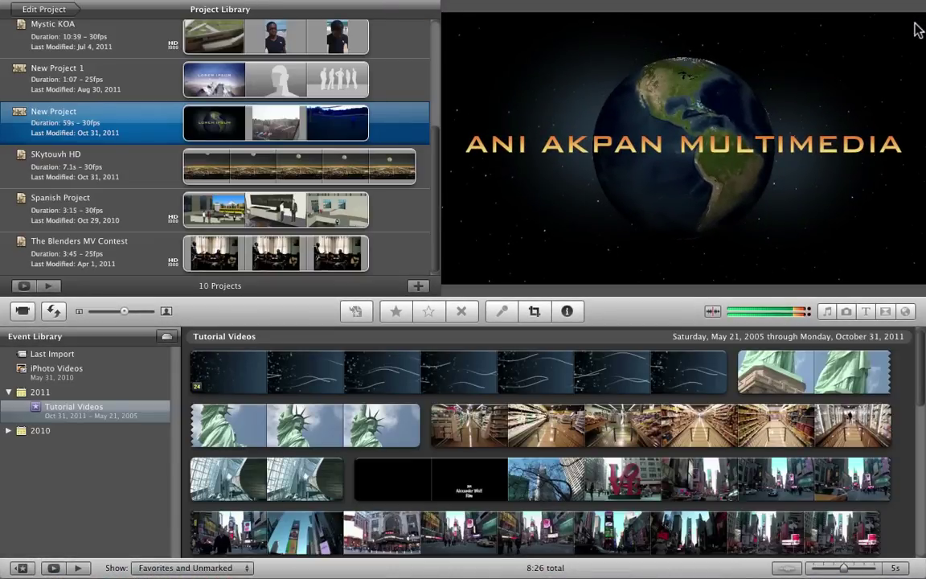
key("space")
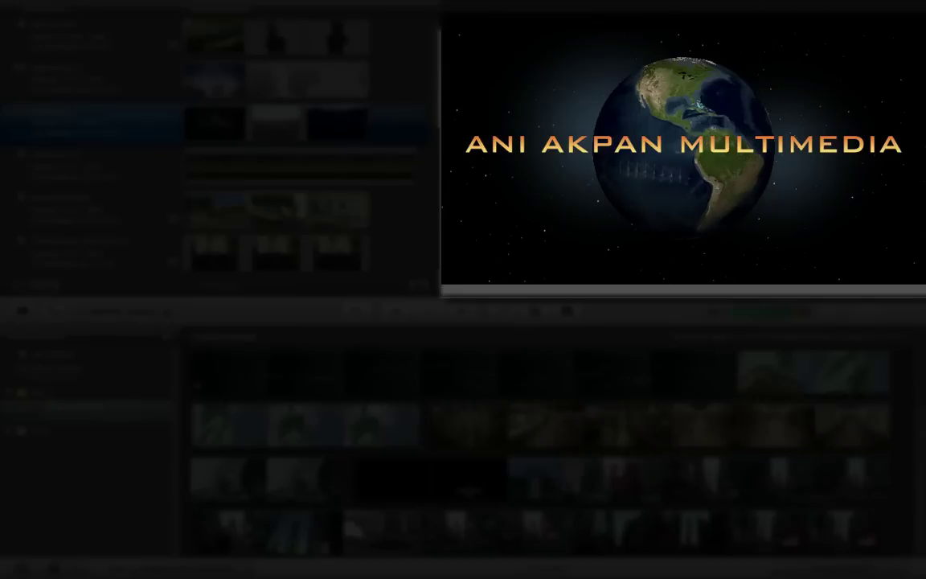
key("space")
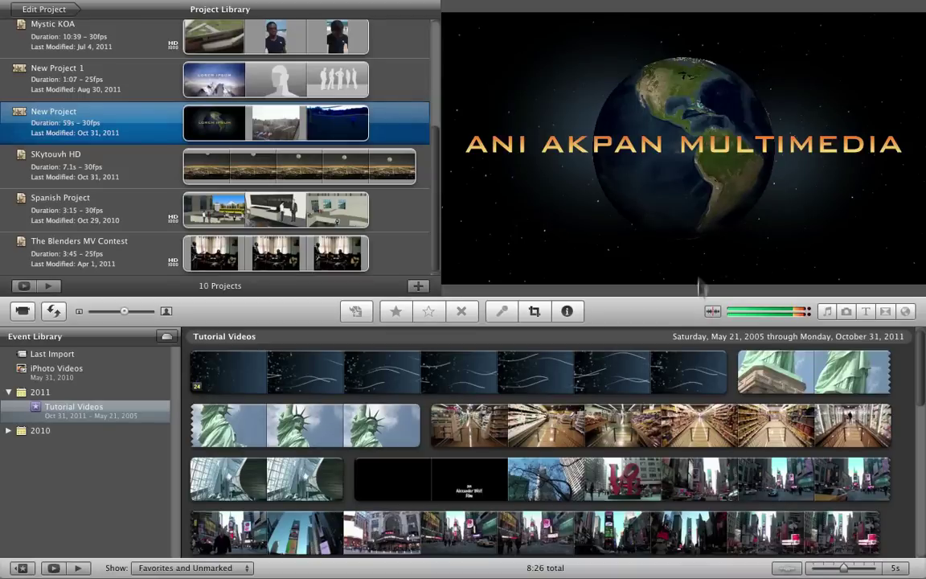
key("space")
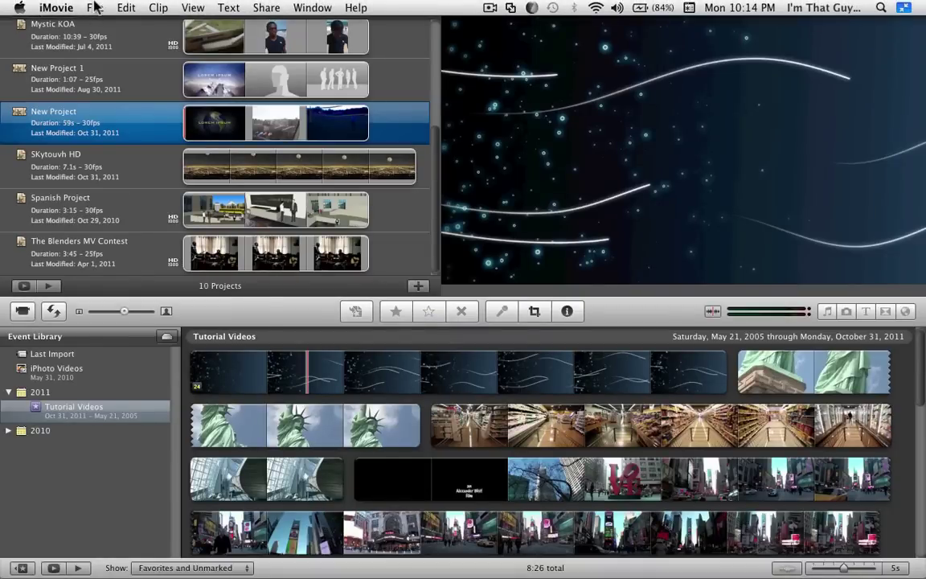
Start a new project from File > New Project and try the Newscast theme
left_click(94, 7)
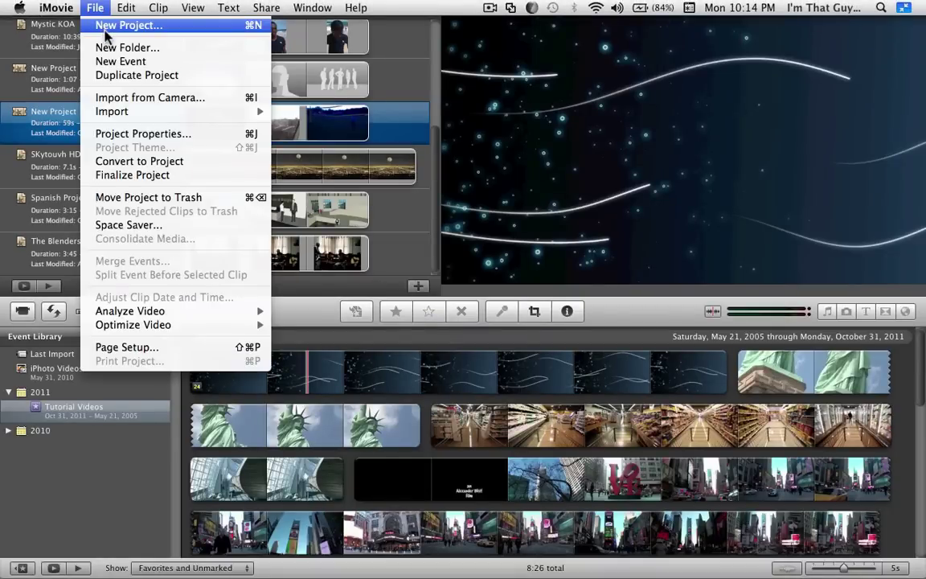
left_click(105, 29)
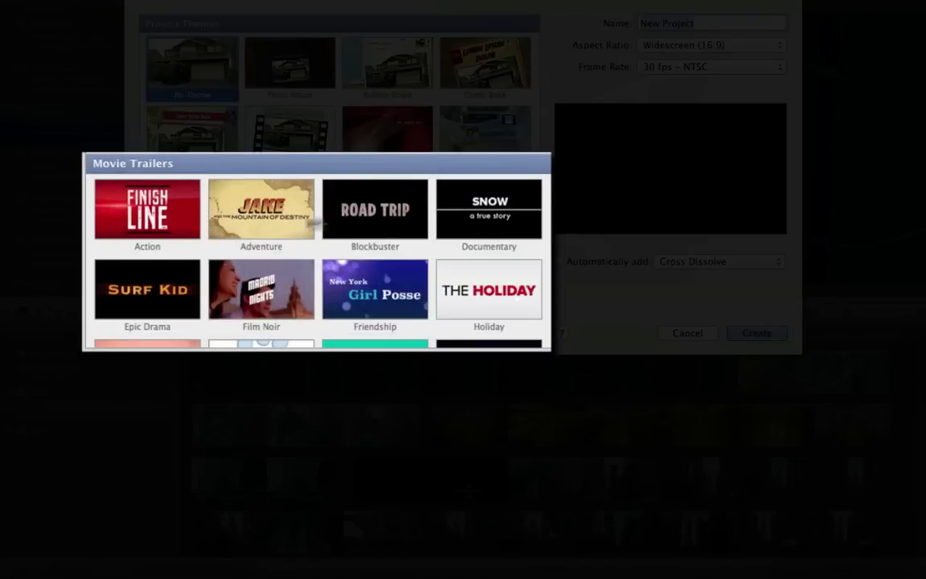
scroll(529, 204, "down", 3)
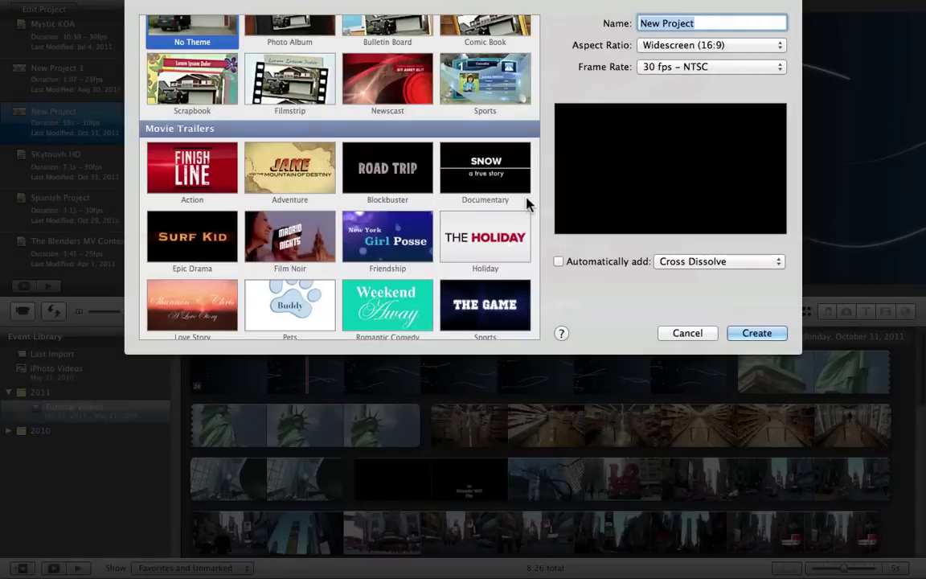
scroll(529, 205, "up", 1)
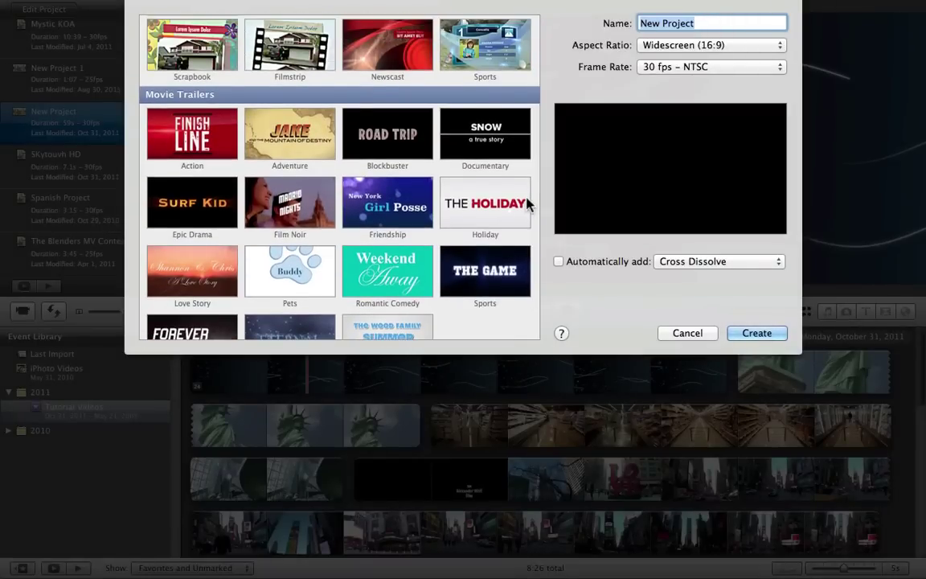
scroll(528, 205, "up", 2)
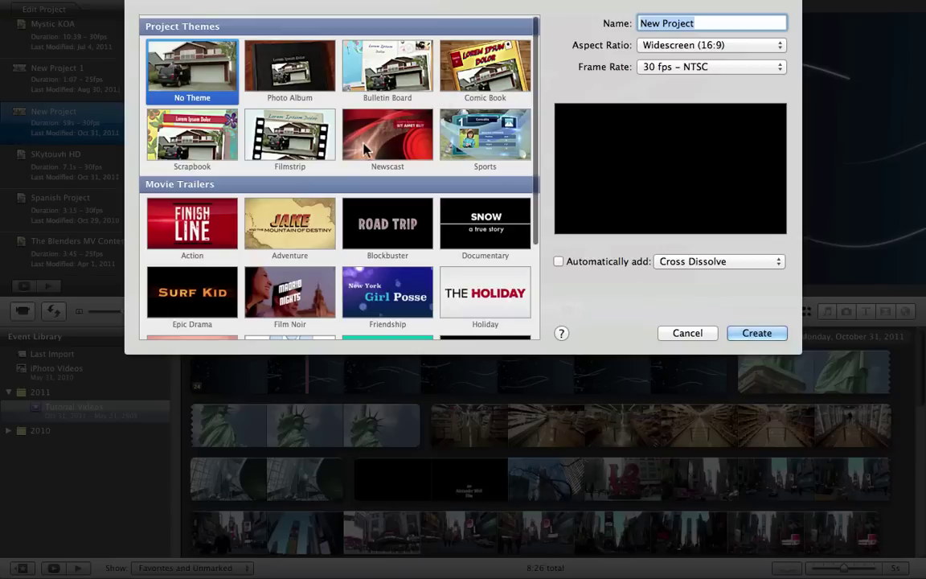
left_click(394, 147)
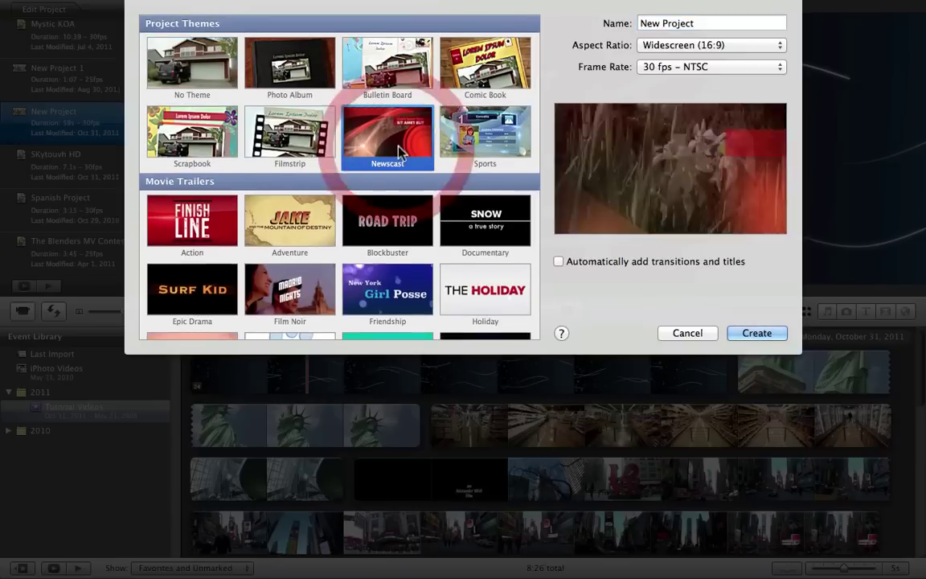
Preview Sports, choose Bulletin Board, and rename the project to 'Tutorial Project'
left_click(485, 151)
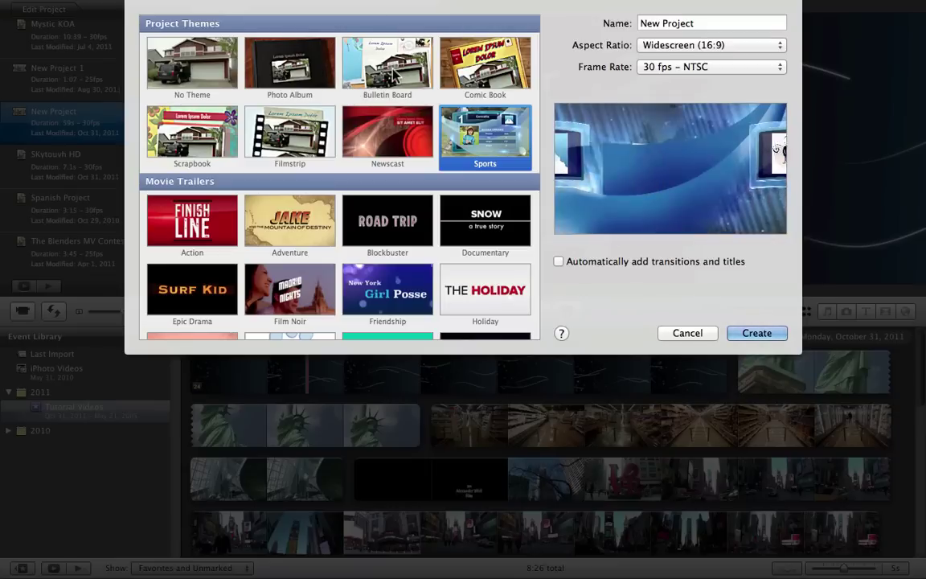
left_click(394, 74)
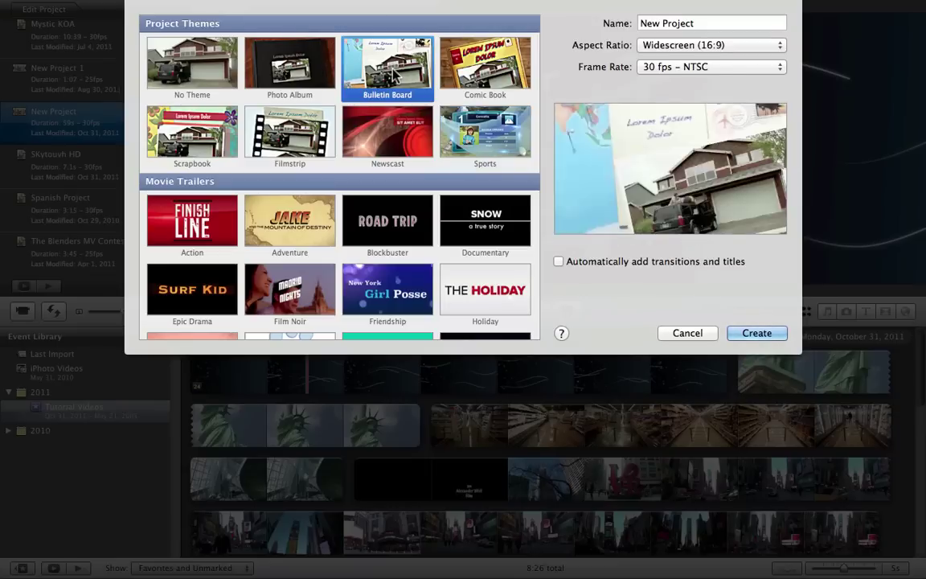
left_click(693, 25)
key("super+a")
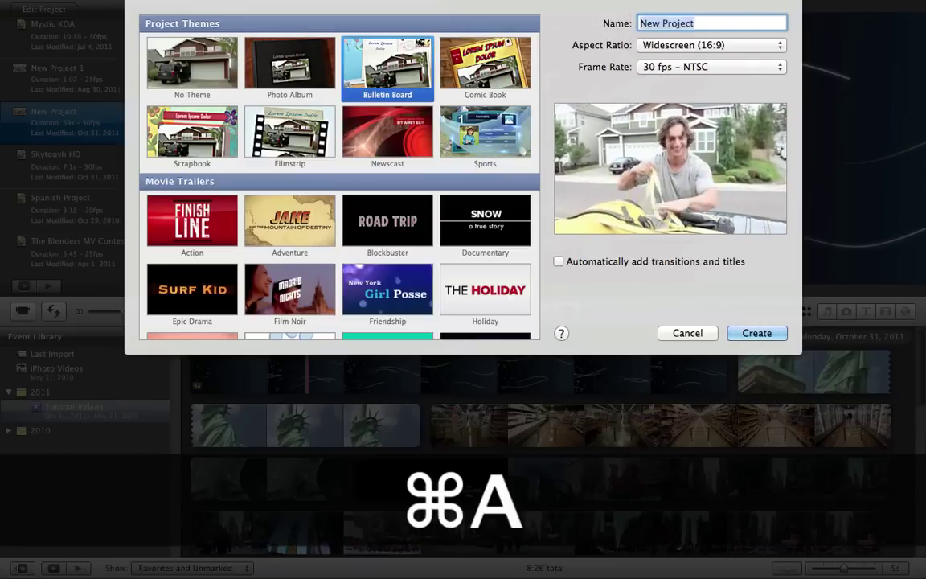
key("BackSpace")
type("Tu")
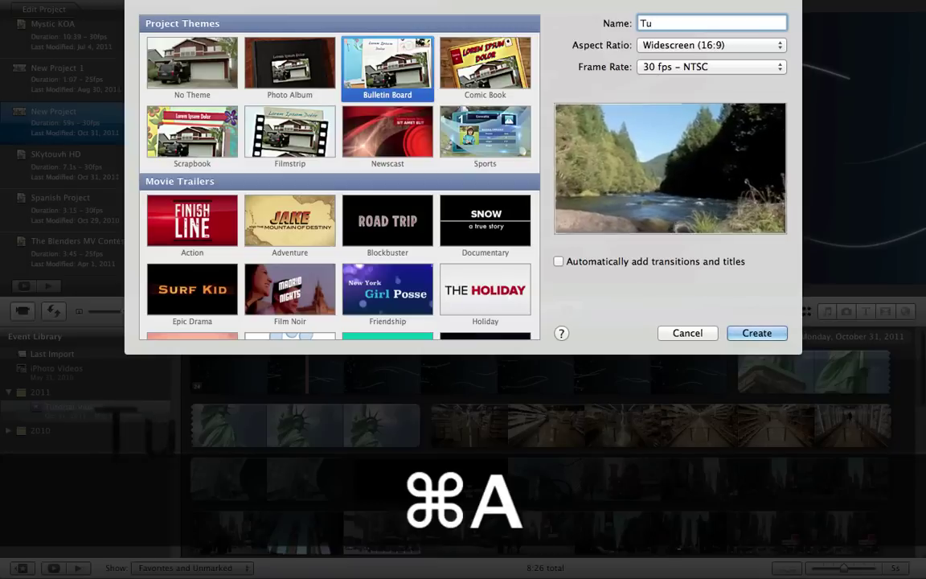
type("torial")
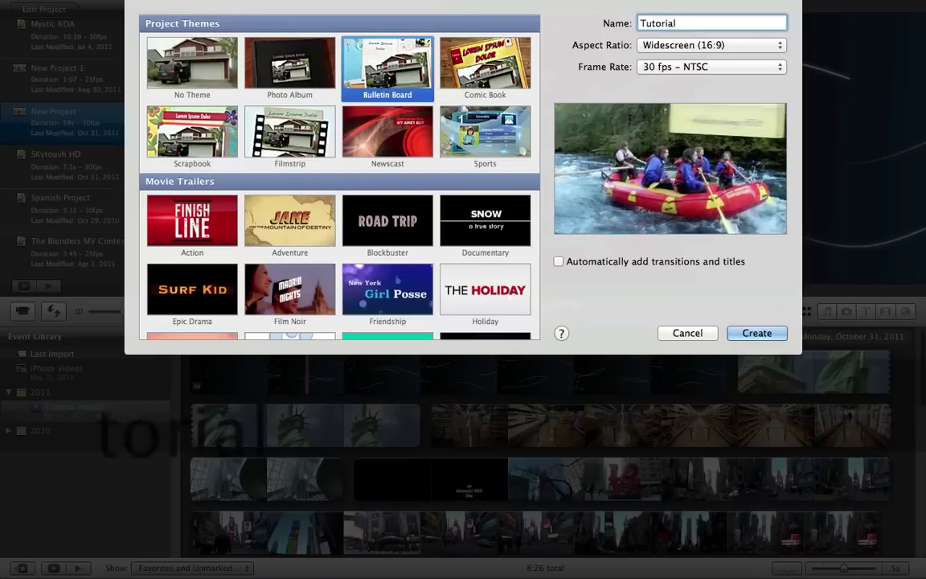
type(" Project")
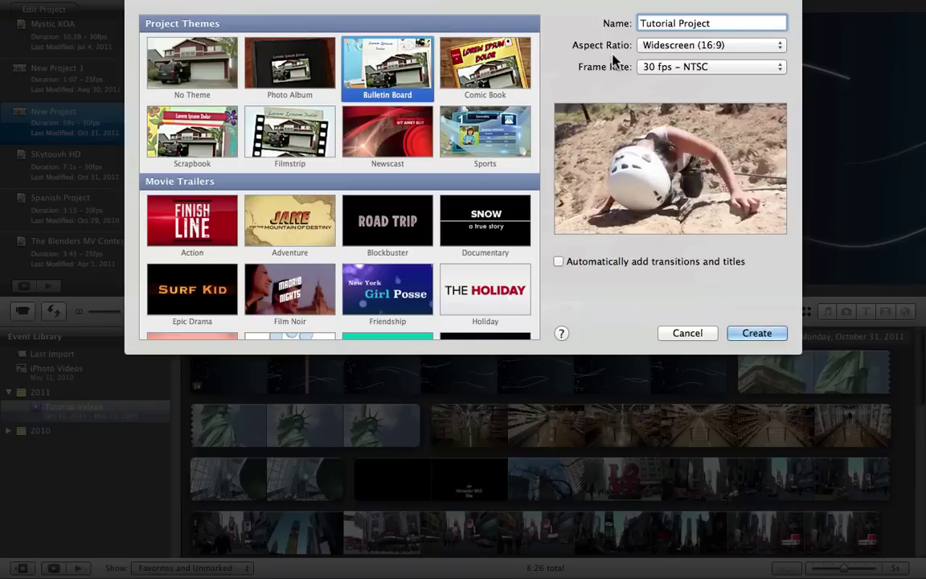
Keep Widescreen 16:9, set 24 fps Cinema, and leave automatic transitions and titles off
left_click(665, 48)
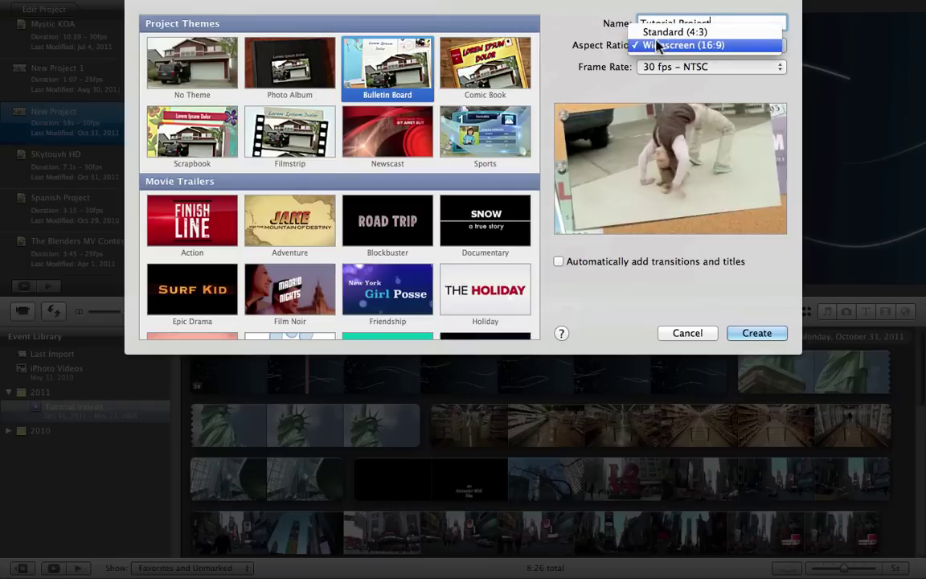
left_click(657, 46)
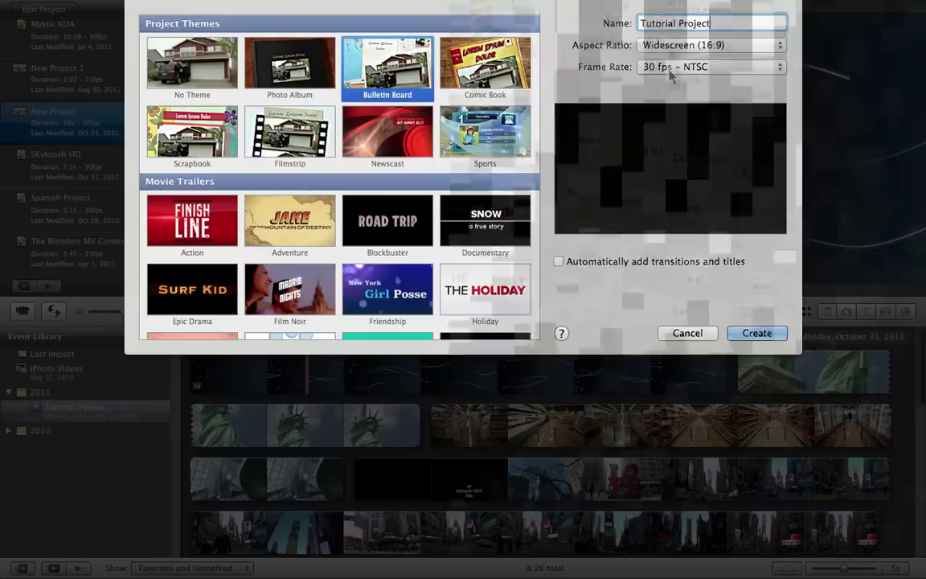
left_click(671, 71)
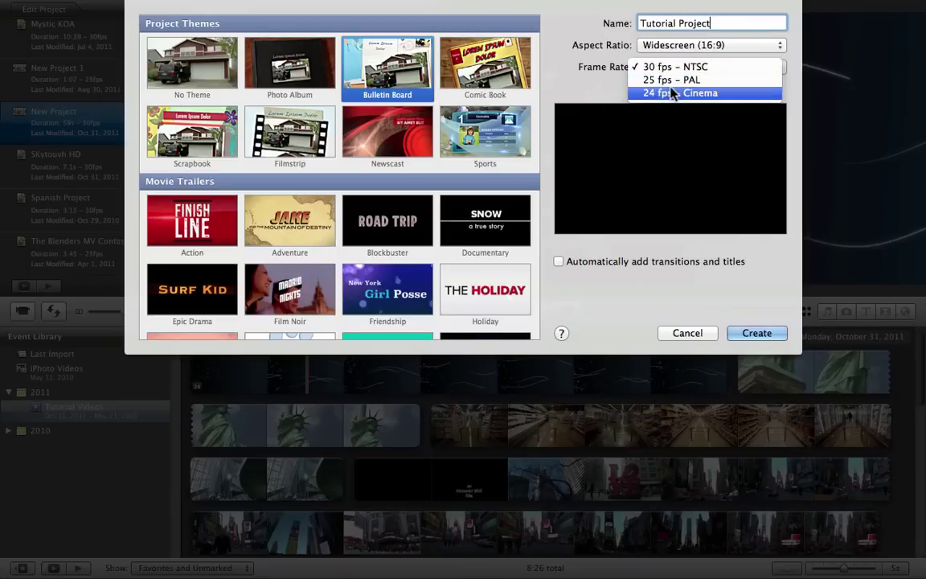
left_click(673, 94)
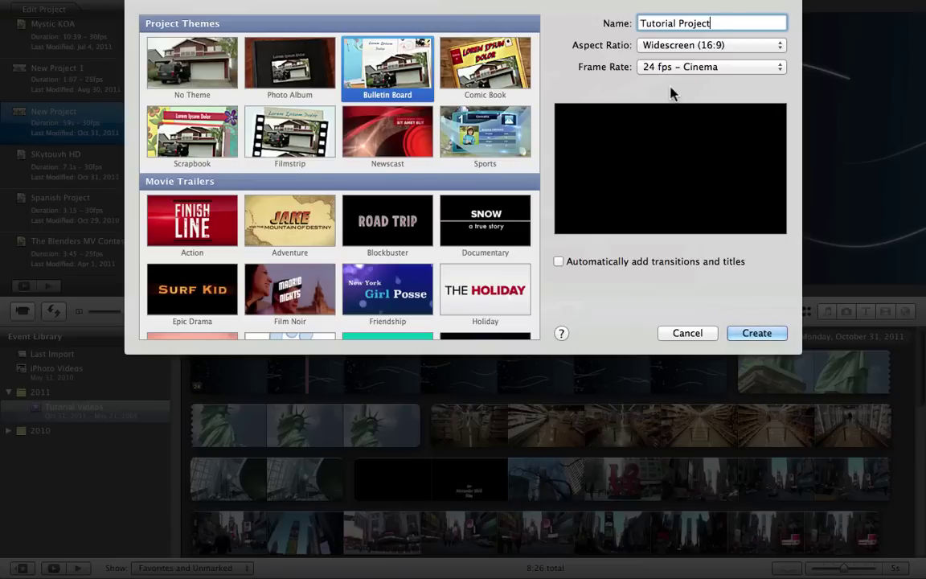
left_click(559, 262)
left_click(558, 261)
Create the empty Tutorial Project
key("Return")
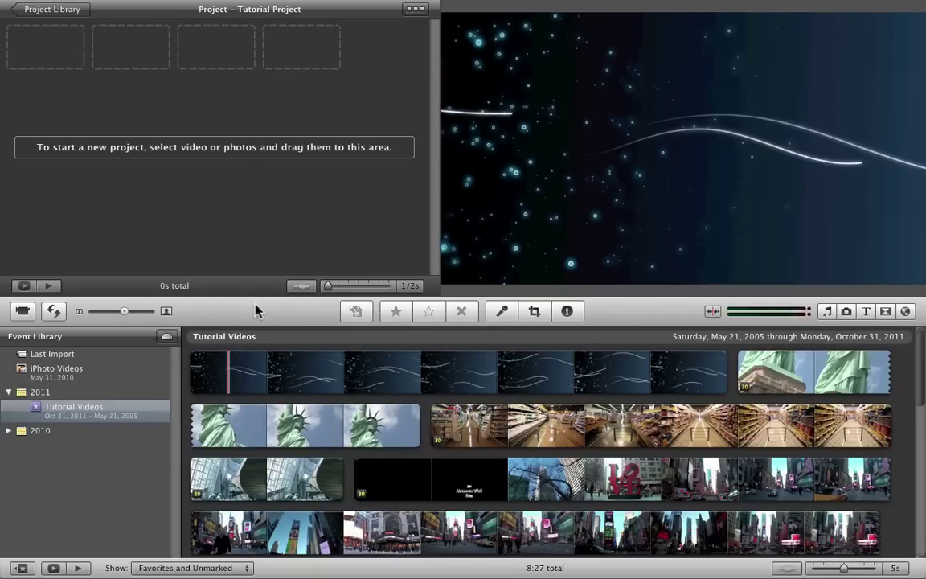
left_click_drag(254, 308, 351, 456)
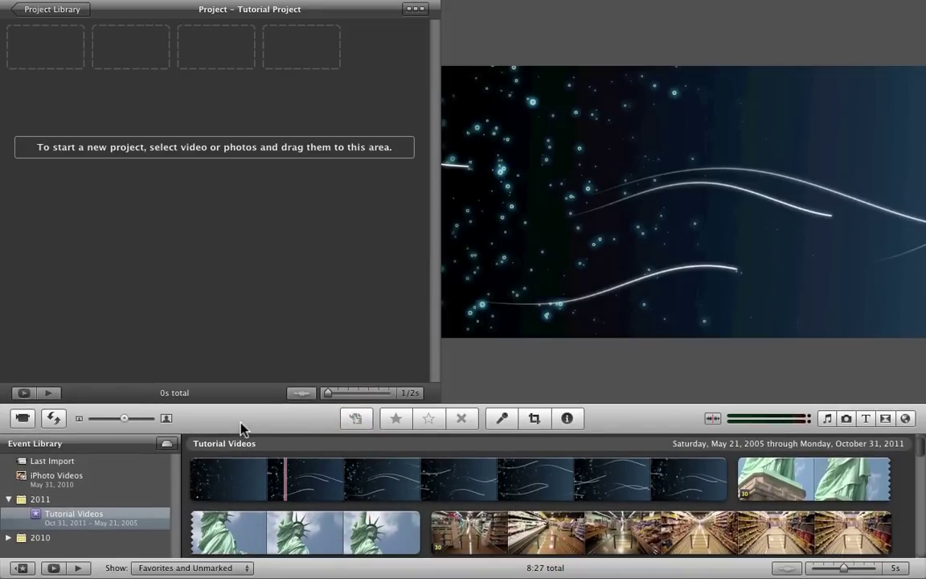
left_click_drag(241, 429, 186, 109)
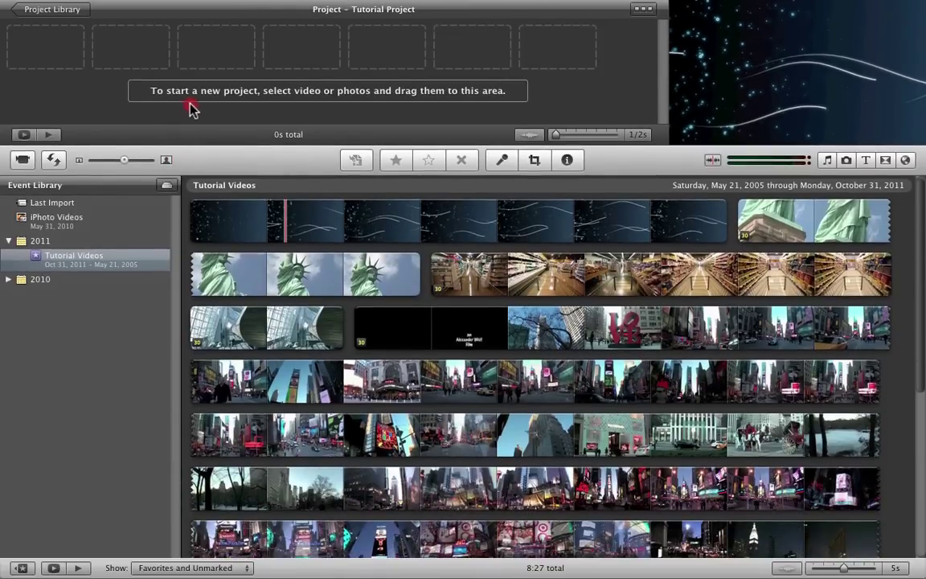
left_click_drag(187, 152, 195, 330)
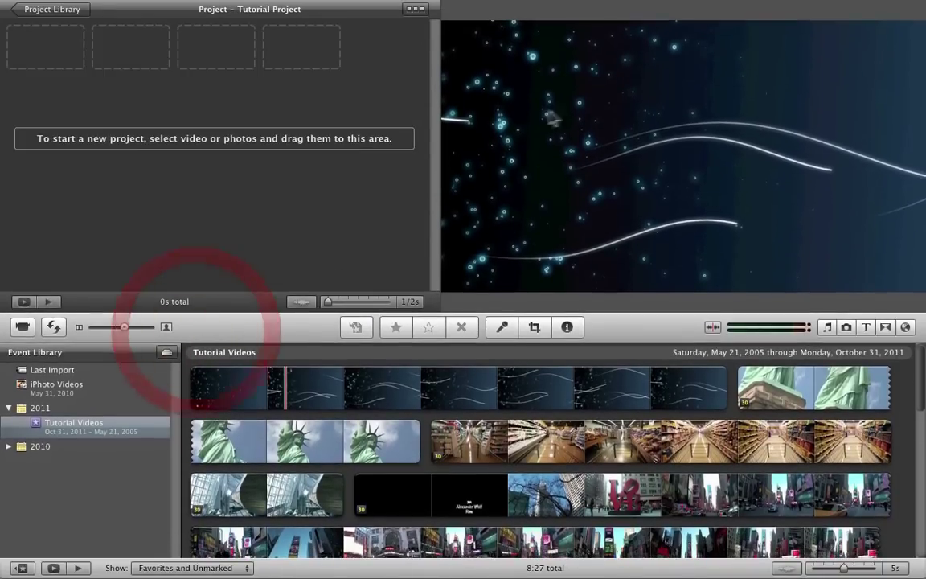
left_click(440, 279)
left_click(424, 254)
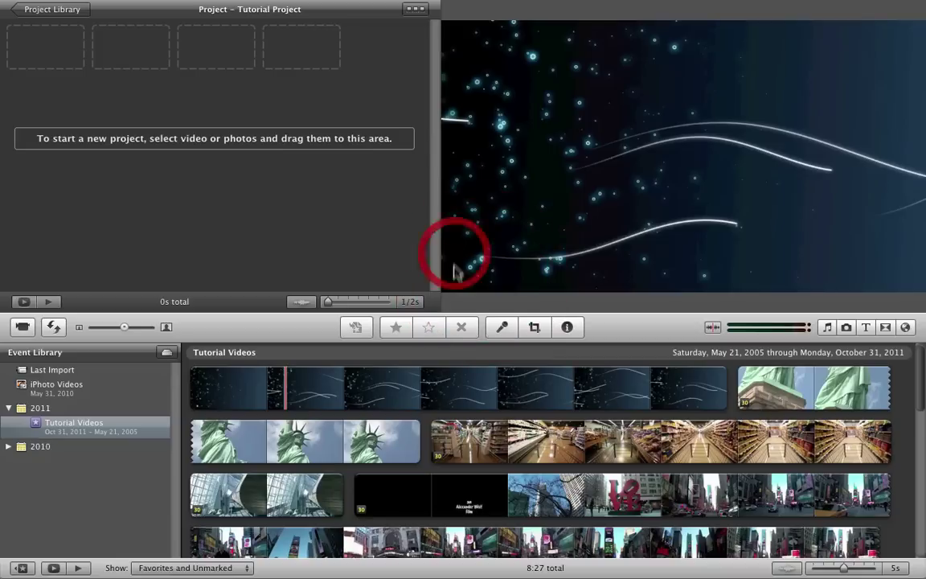
left_click(650, 324)
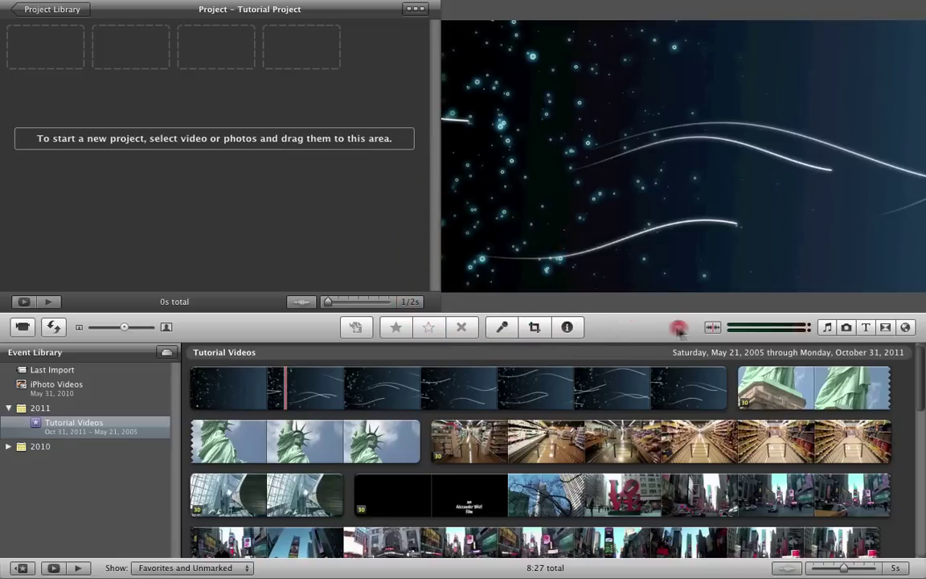
mouse_move(217, 335)
left_mouse_down()
mouse_move(217, 275)
mouse_move(207, 311)
mouse_move(200, 268)
mouse_move(201, 336)
left_mouse_up()
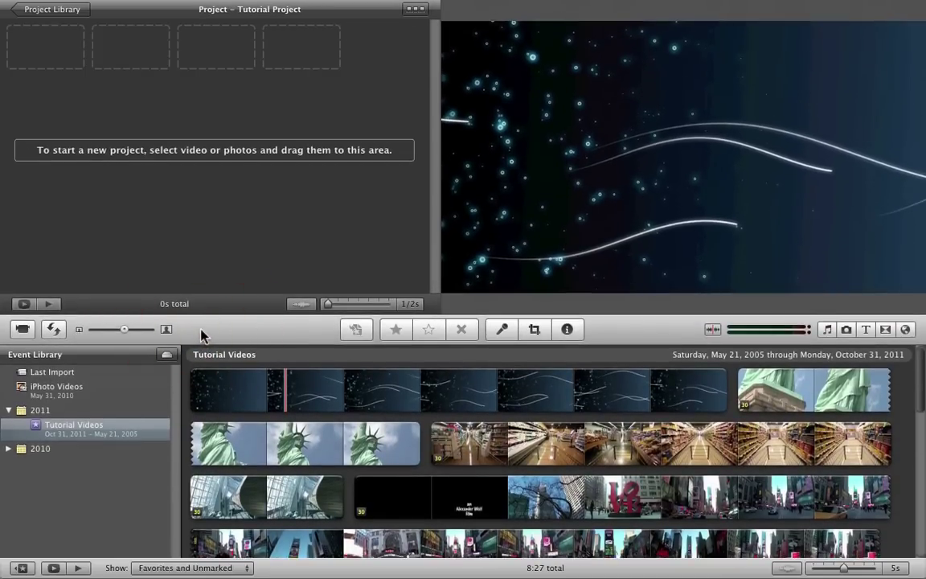
mouse_move(733, 3)
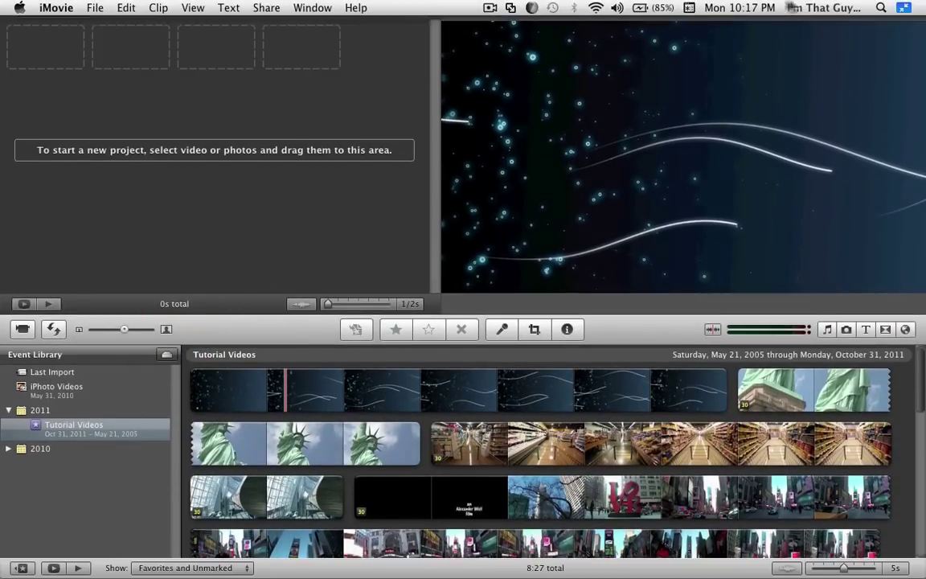
left_click(902, 8)
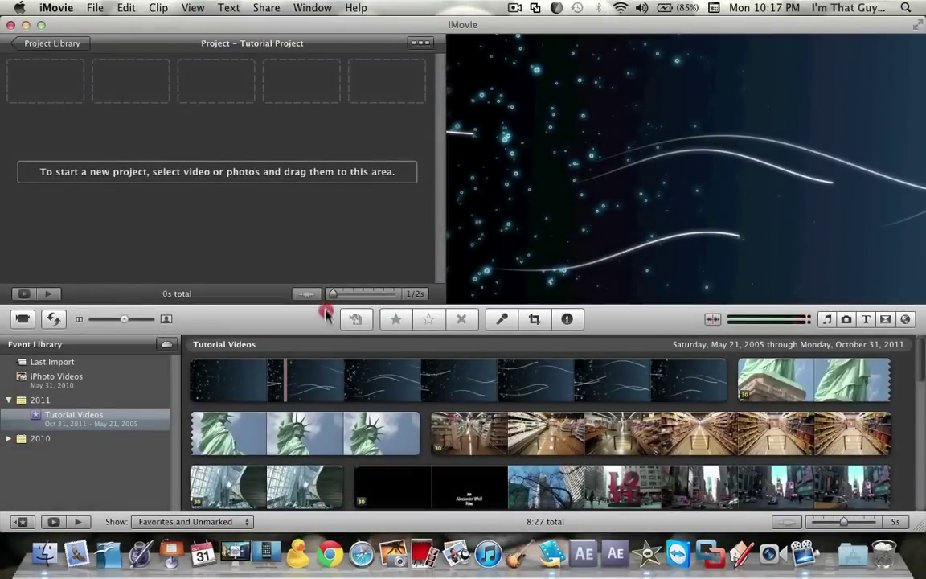
mouse_move(326, 314)
left_mouse_down()
mouse_move(319, 262)
mouse_move(306, 243)
mouse_move(310, 309)
left_mouse_up()
left_click_drag(301, 267, 301, 306)
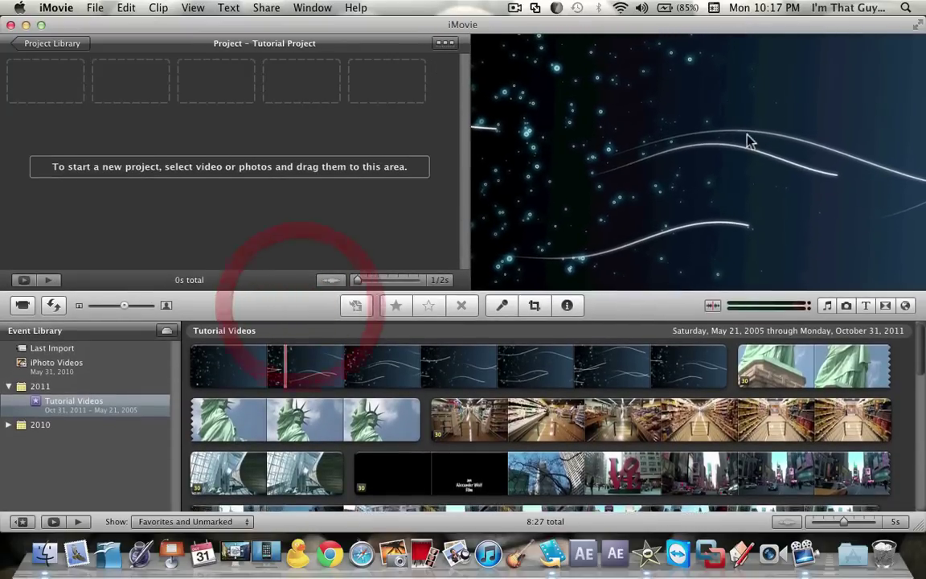
left_click(918, 27)
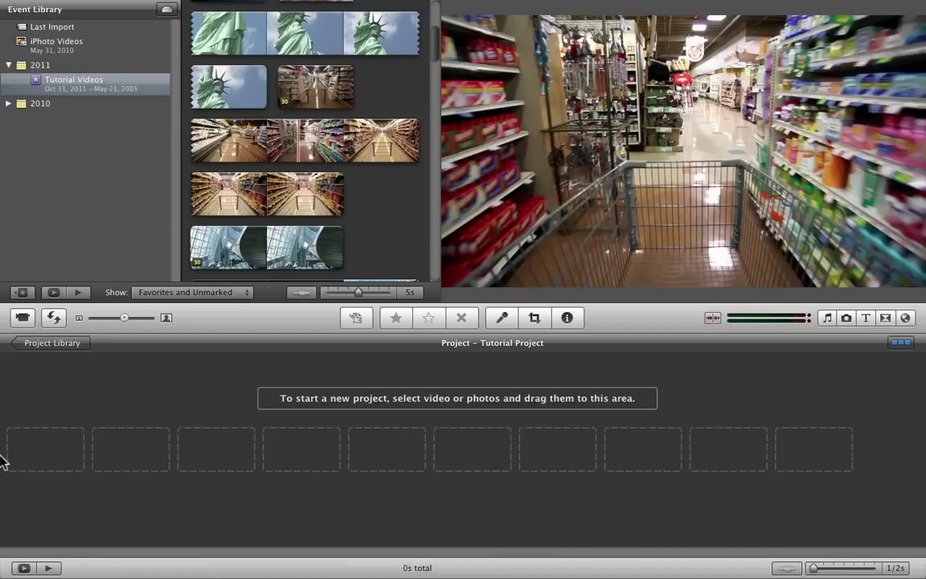
left_click(53, 319)
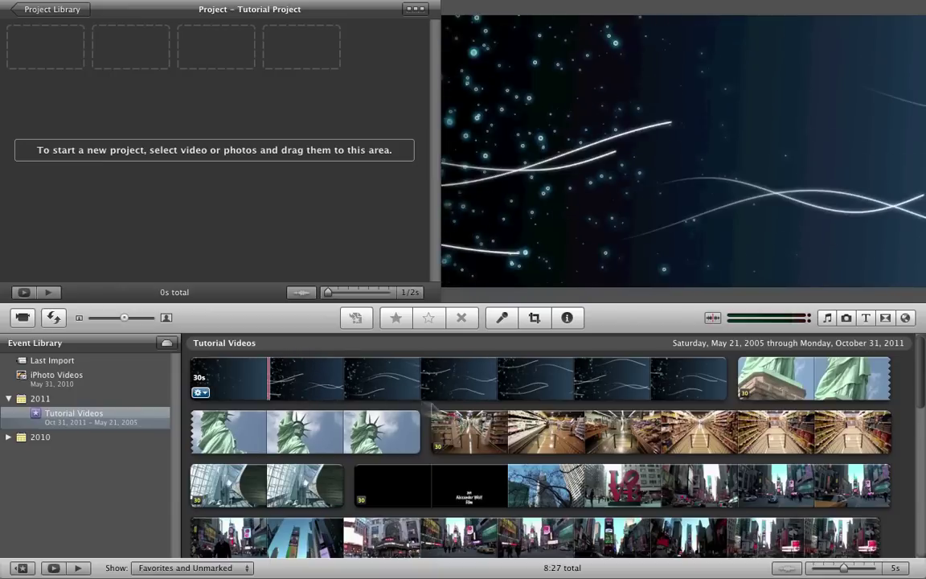
scroll(494, 433, "down", 2)
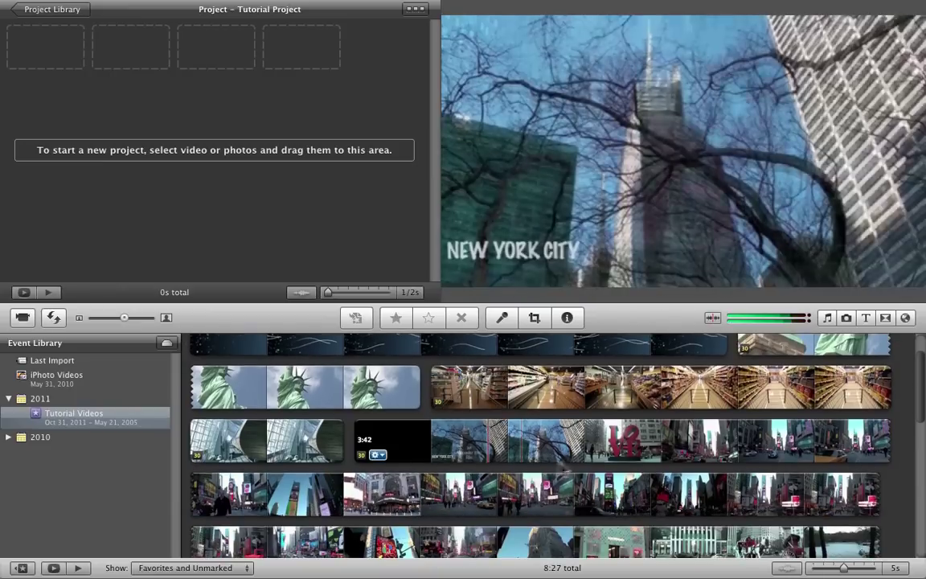
scroll(546, 515, "down", 5)
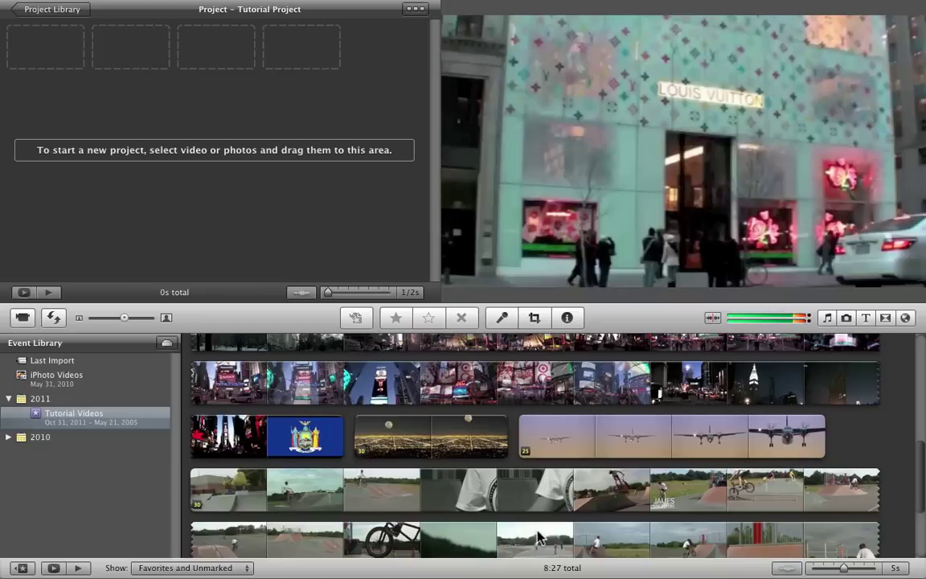
scroll(514, 482, "up", 10)
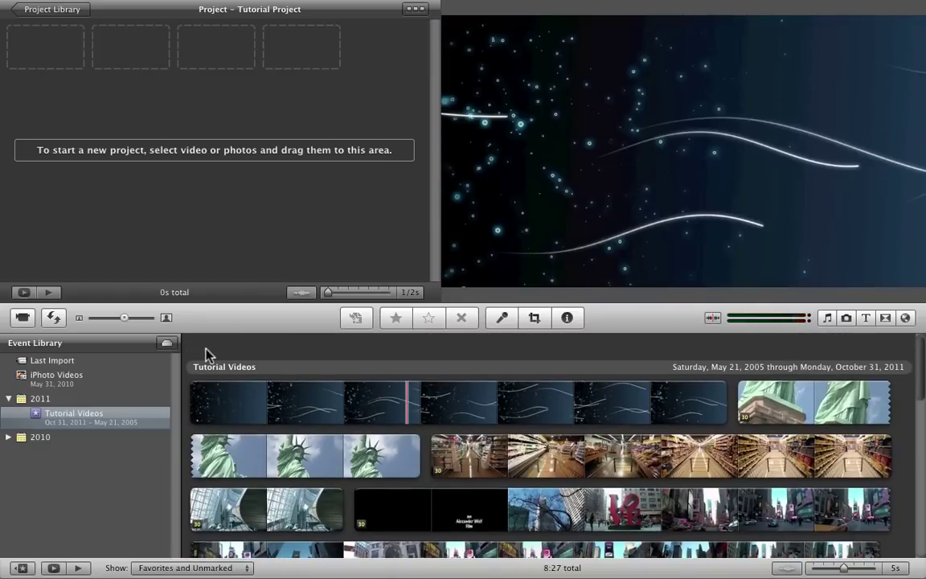
Open the Import Movies window and navigate to the Desktop's Vids folder
left_click(95, 7)
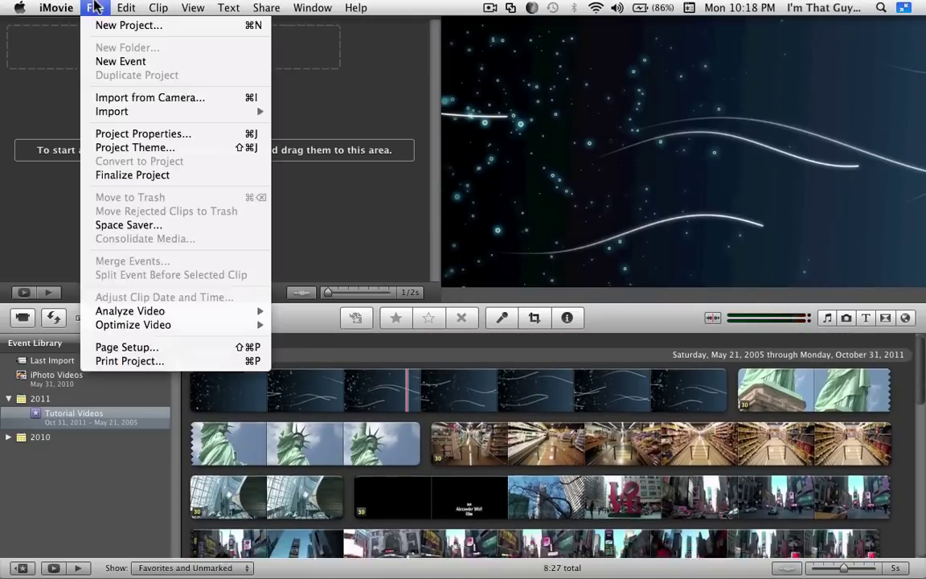
mouse_move(131, 115)
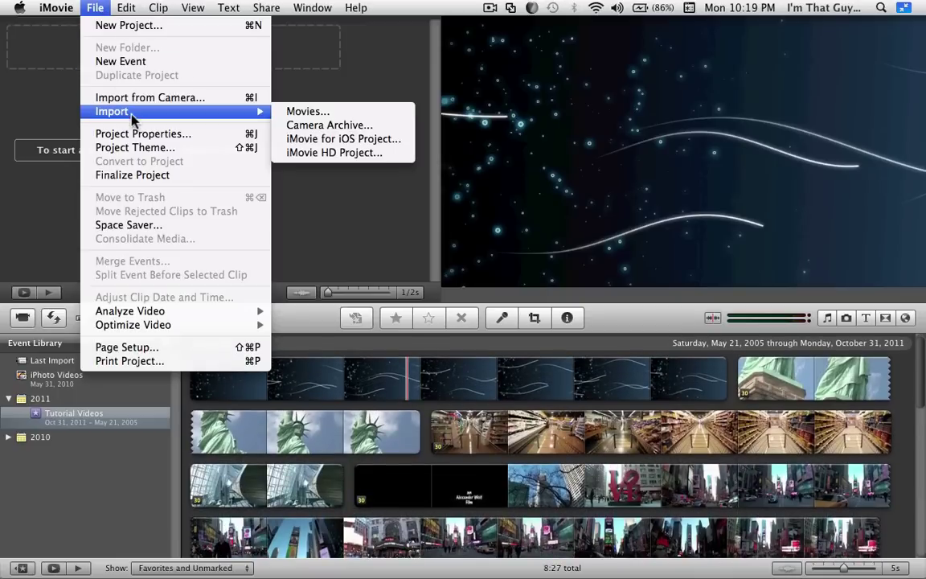
left_click(309, 113)
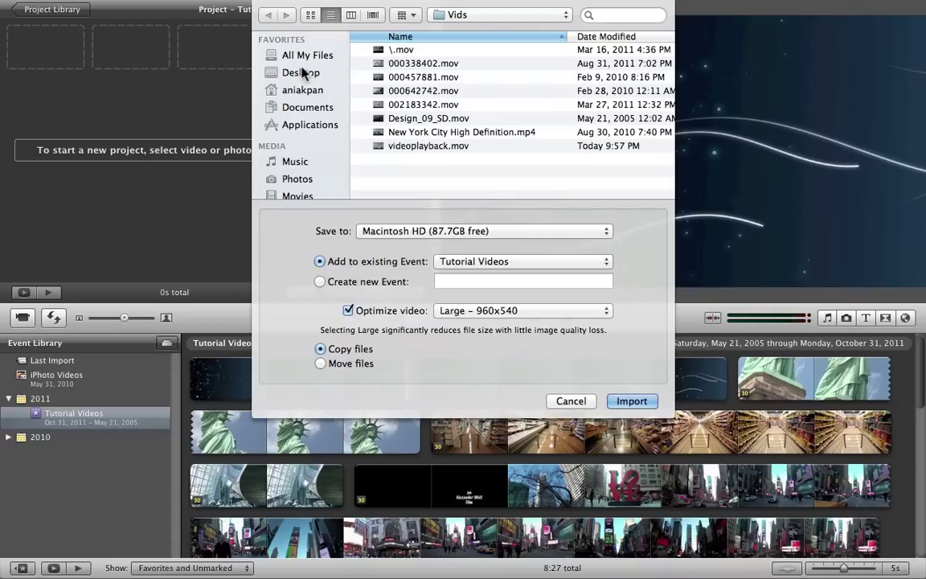
scroll(299, 75, "down", 1)
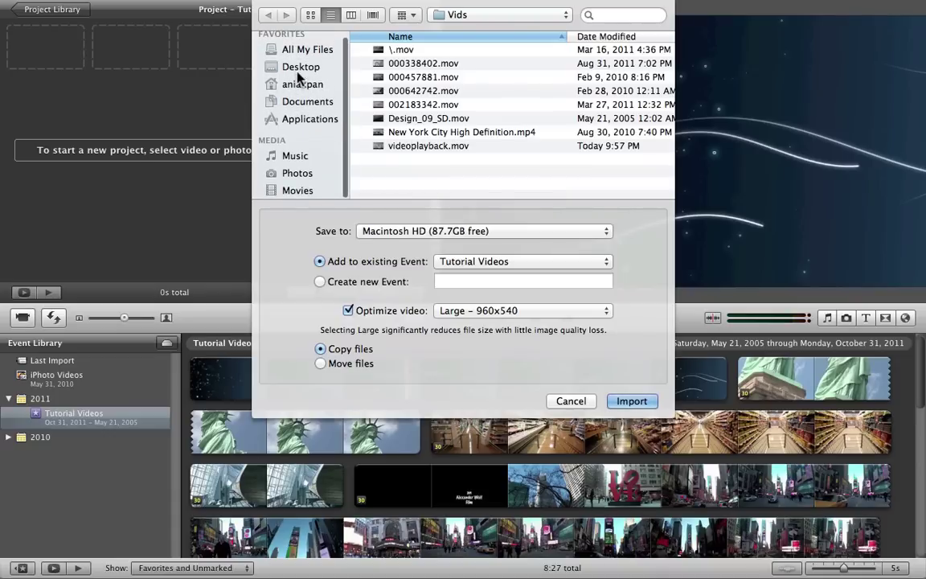
left_click(297, 71)
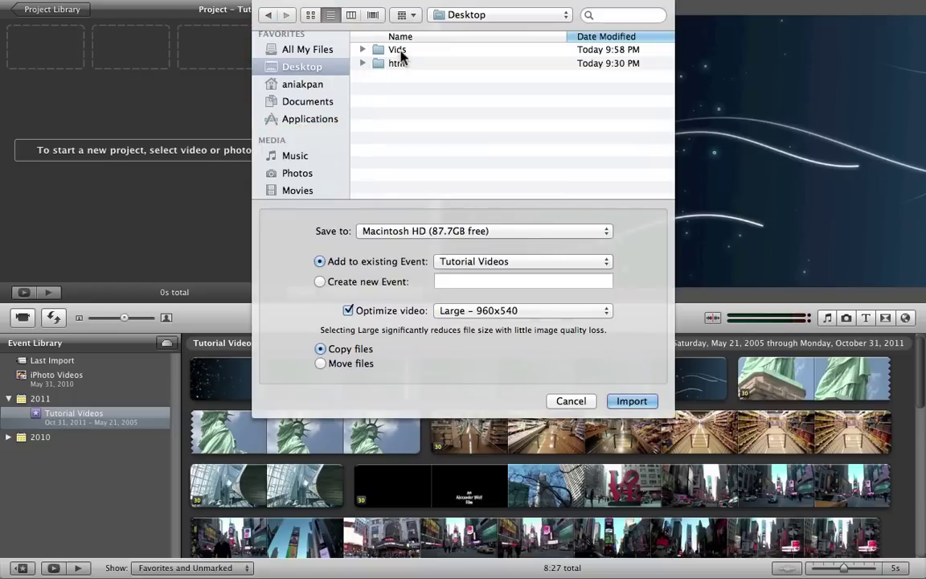
double_click(397, 50)
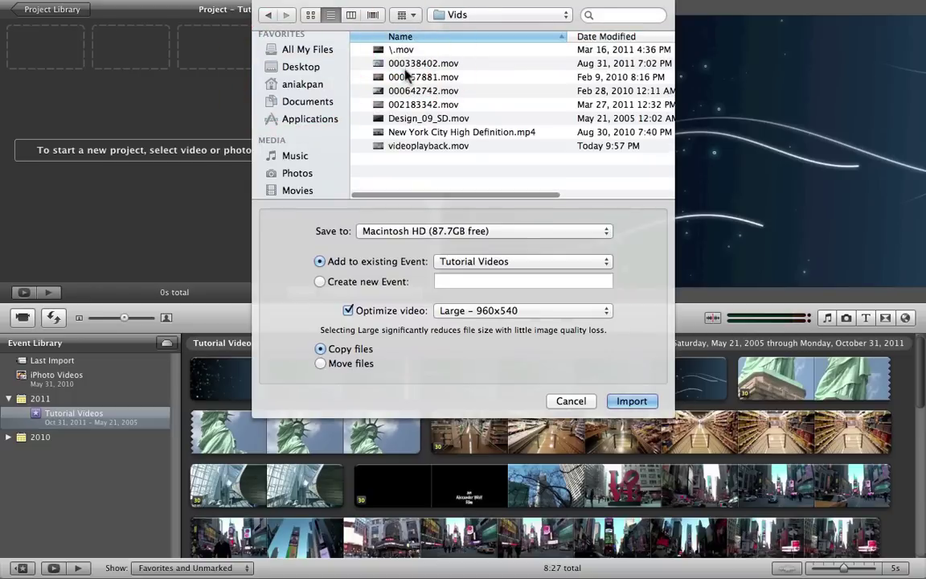
Select and Quick Look preview the clips Design_09_SD.mov and 000338402.mov
left_click(375, 77)
left_click(386, 134)
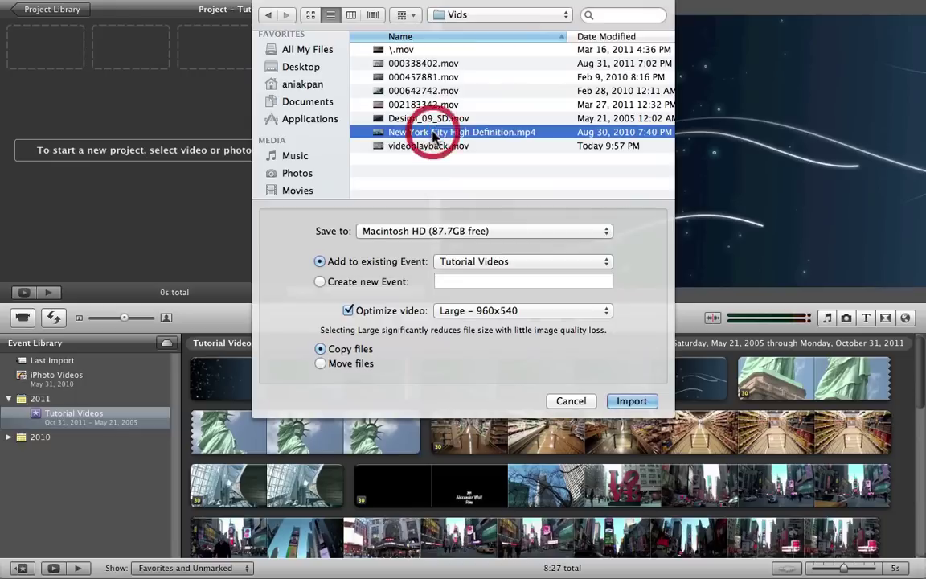
left_click(390, 118)
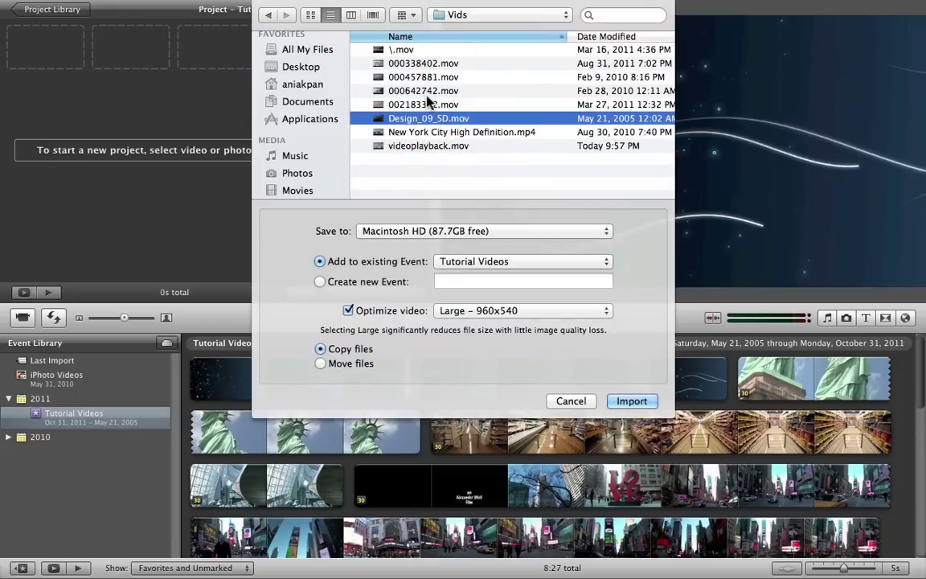
key("space")
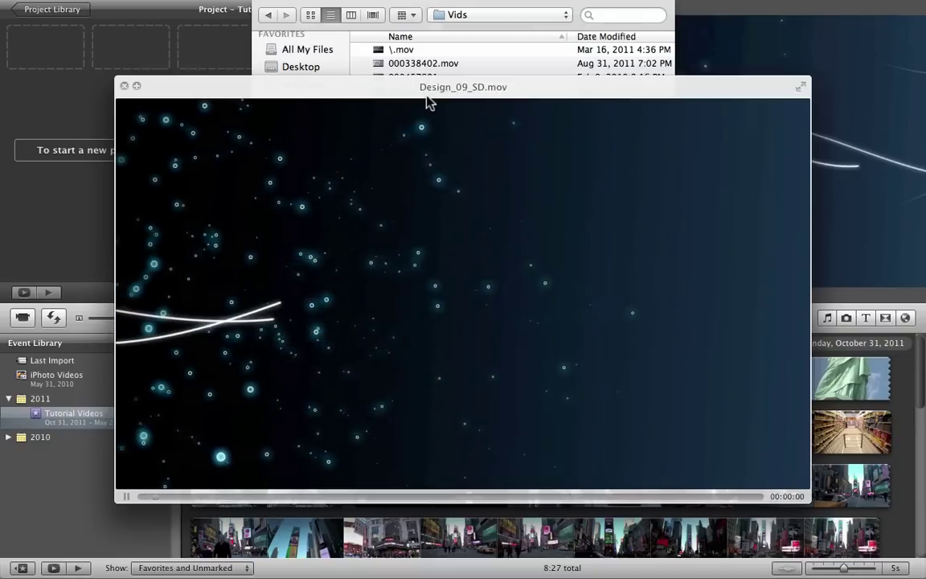
key("space")
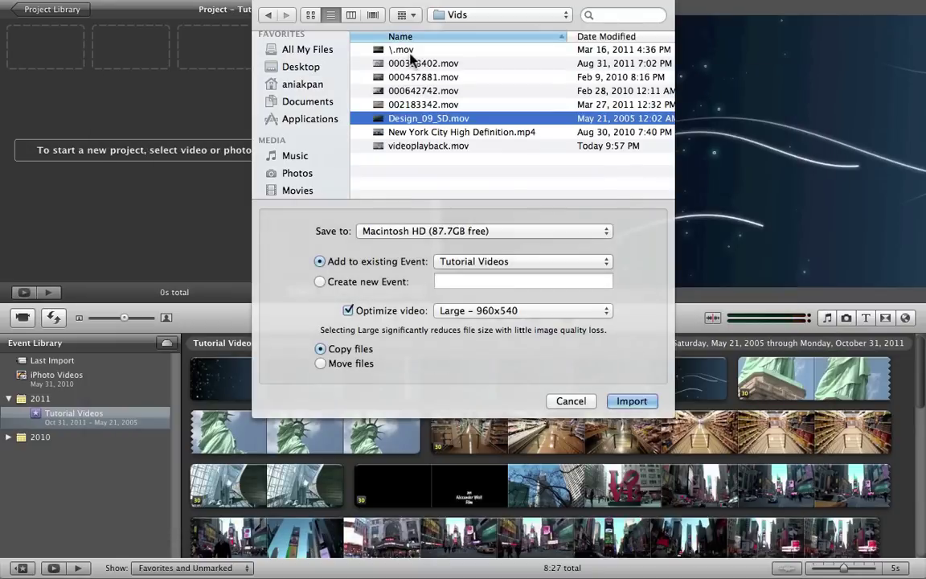
left_click(412, 61)
key("space")
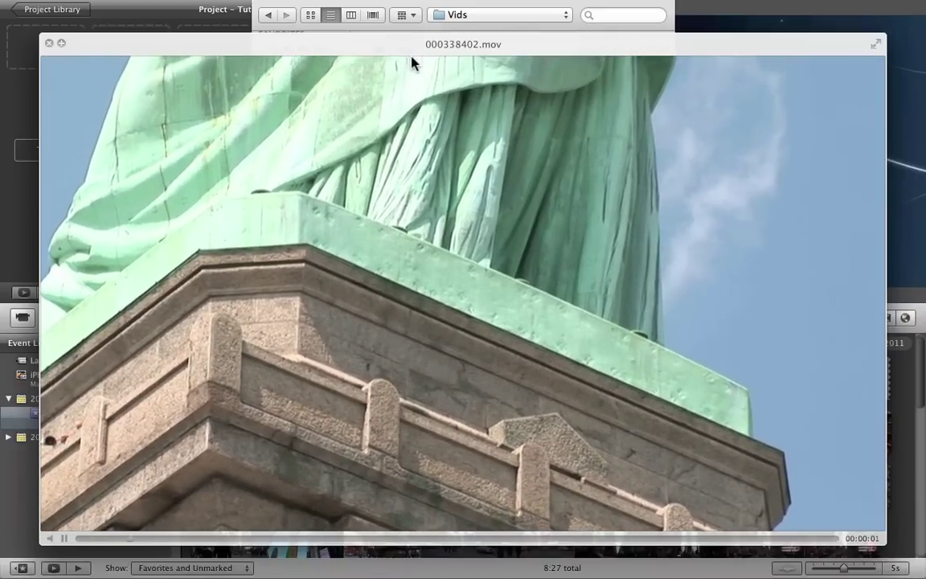
key("space")
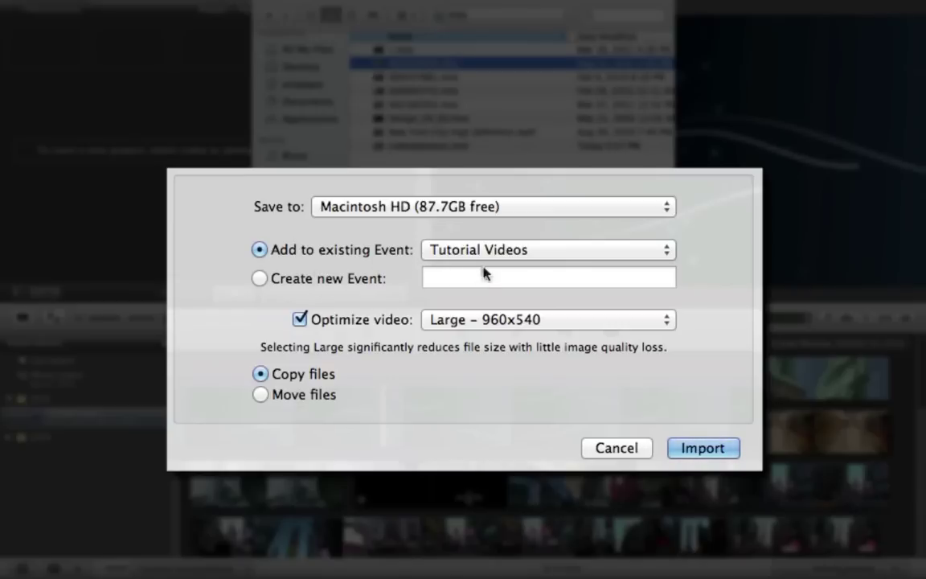
Try importing into a new event and keep Large 960x540 optimization
left_click(323, 278)
left_click(458, 280)
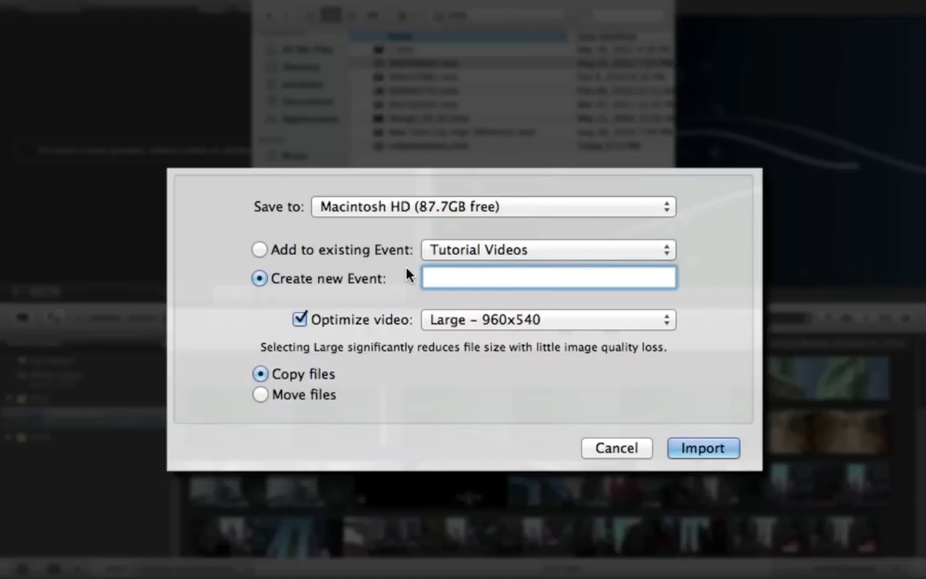
left_click(453, 308)
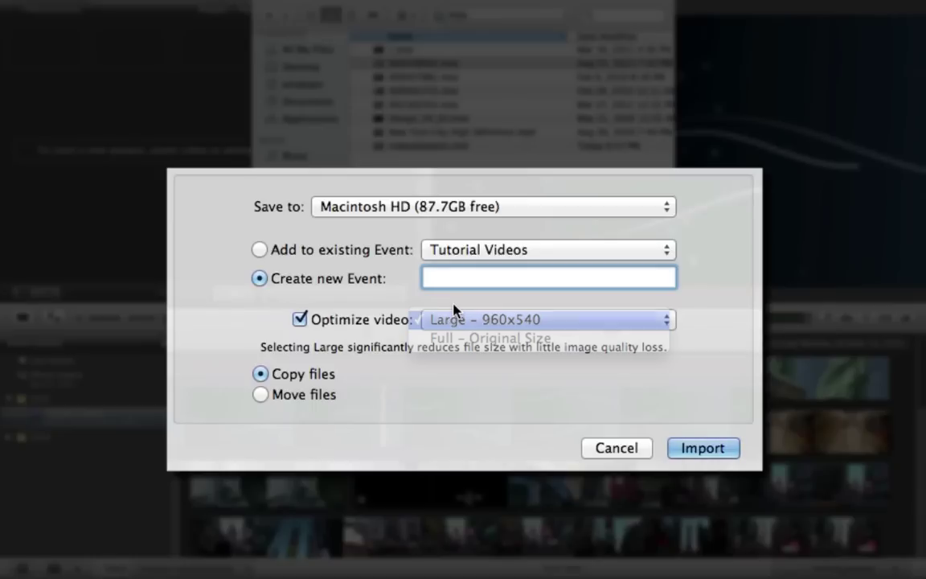
left_click(424, 281)
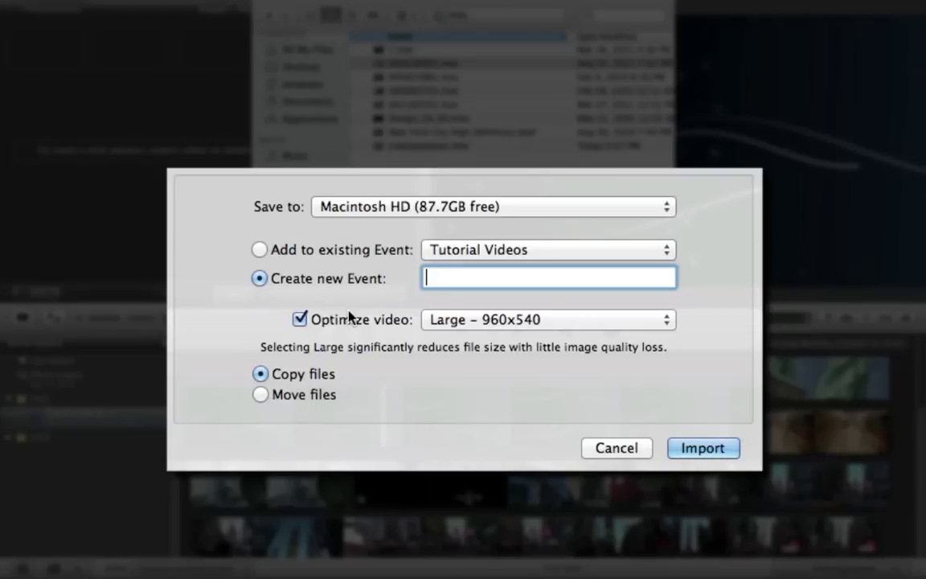
Switch optimization to Full, revert to Large 960x540, and cancel the import
left_click(475, 318)
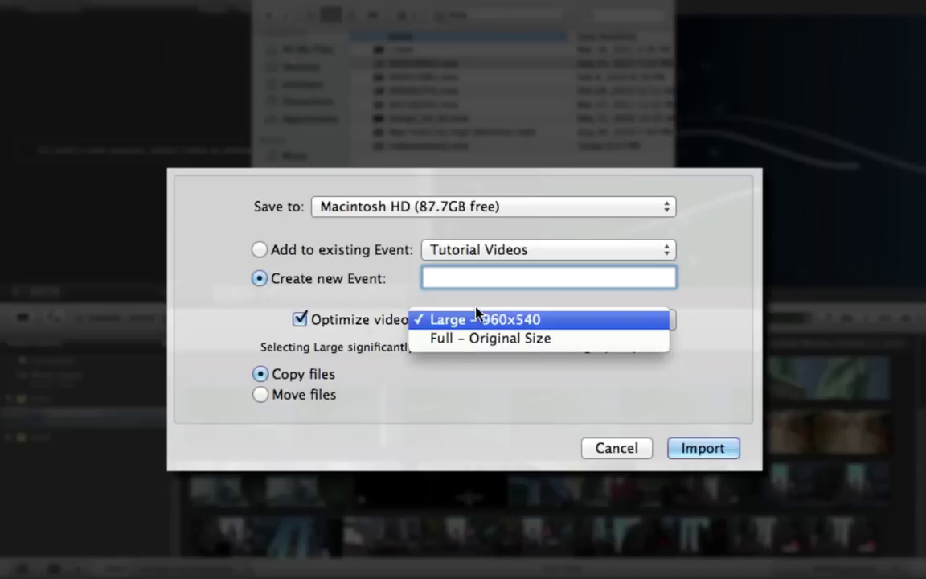
left_click(474, 330)
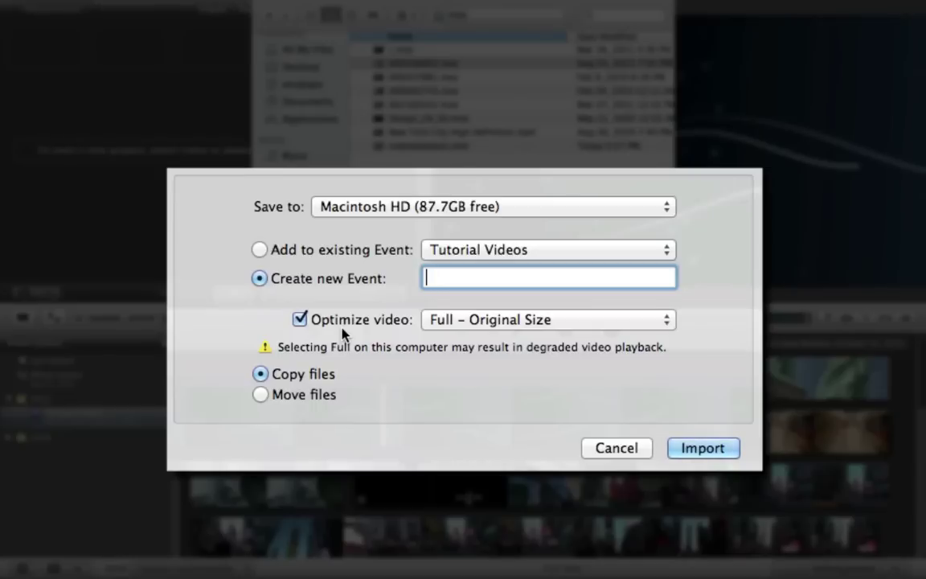
left_click(469, 317)
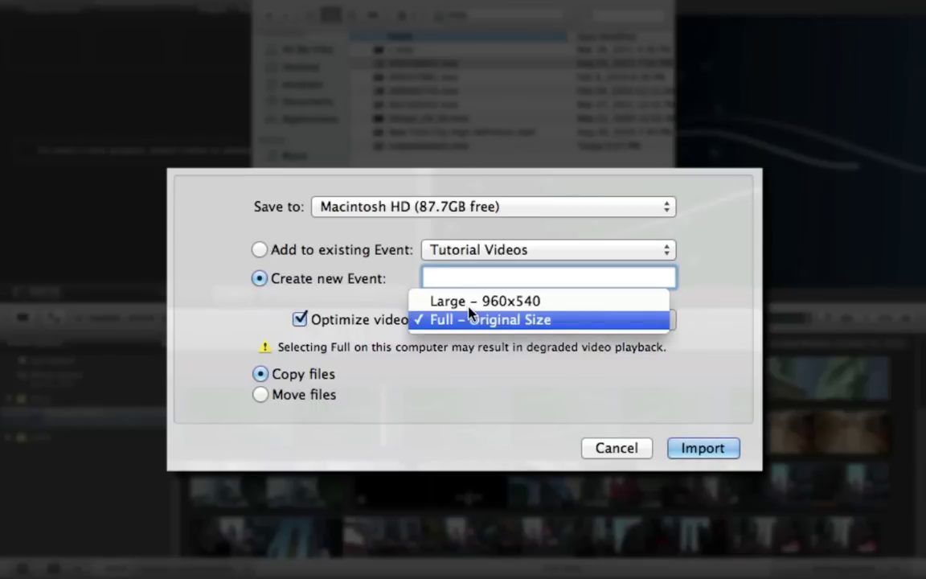
left_click(468, 303)
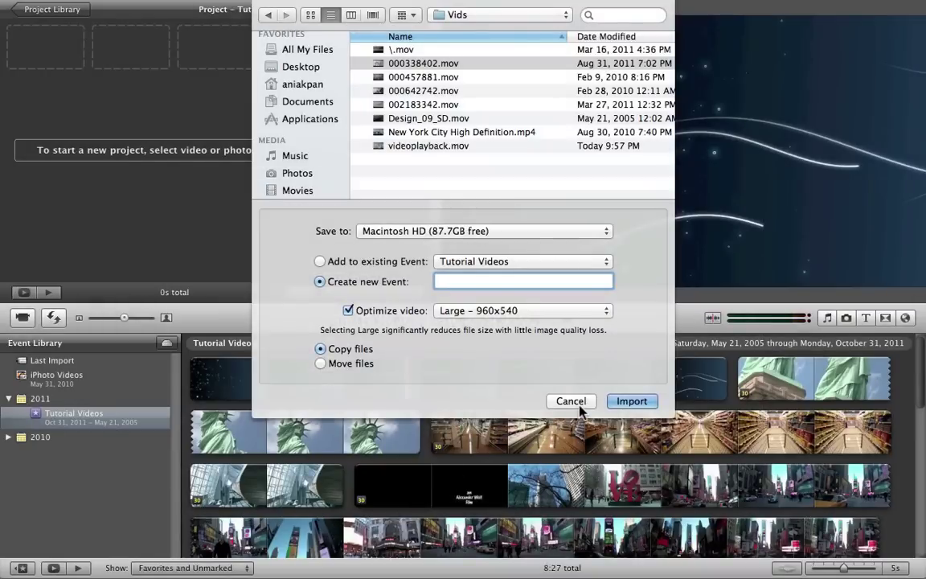
left_click(572, 401)
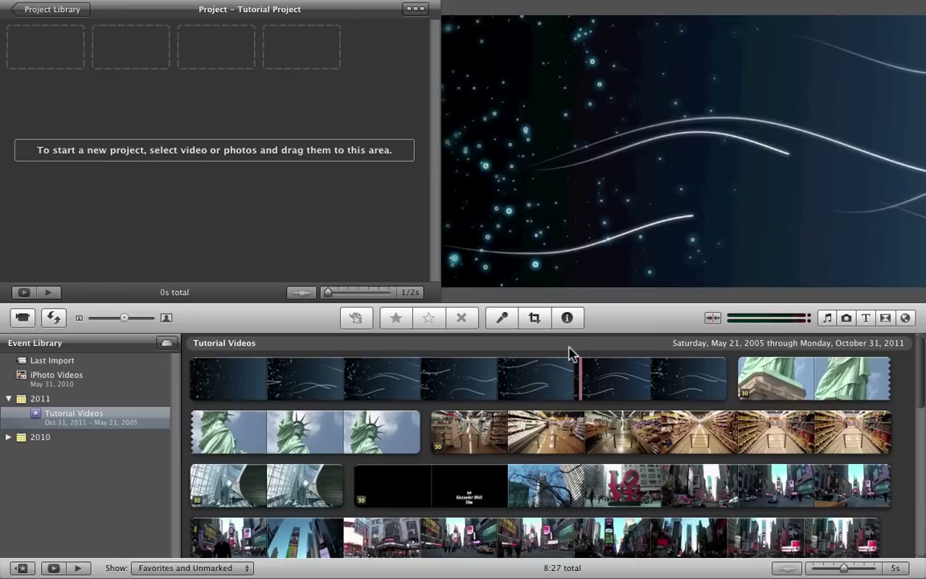
scroll(562, 372, "down", 10)
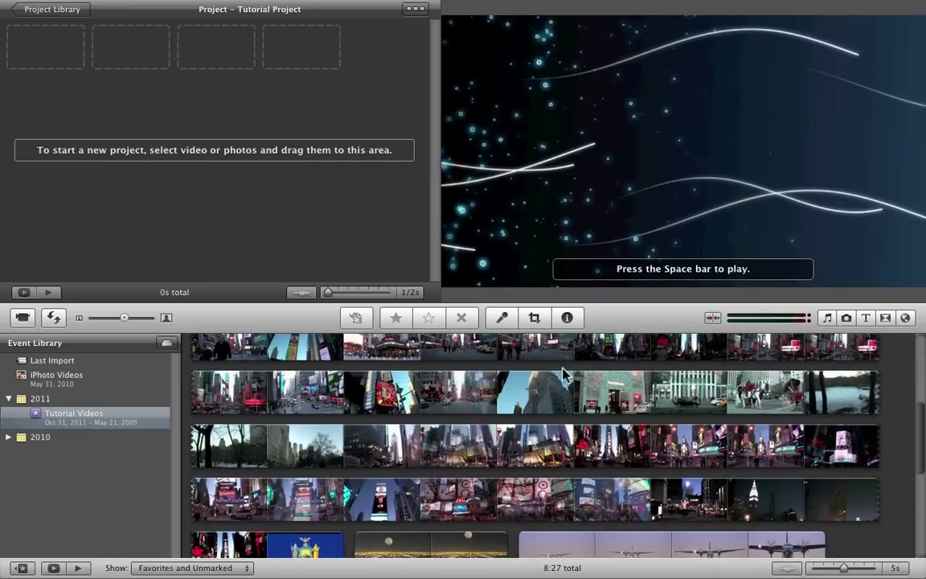
scroll(563, 372, "down", 15)
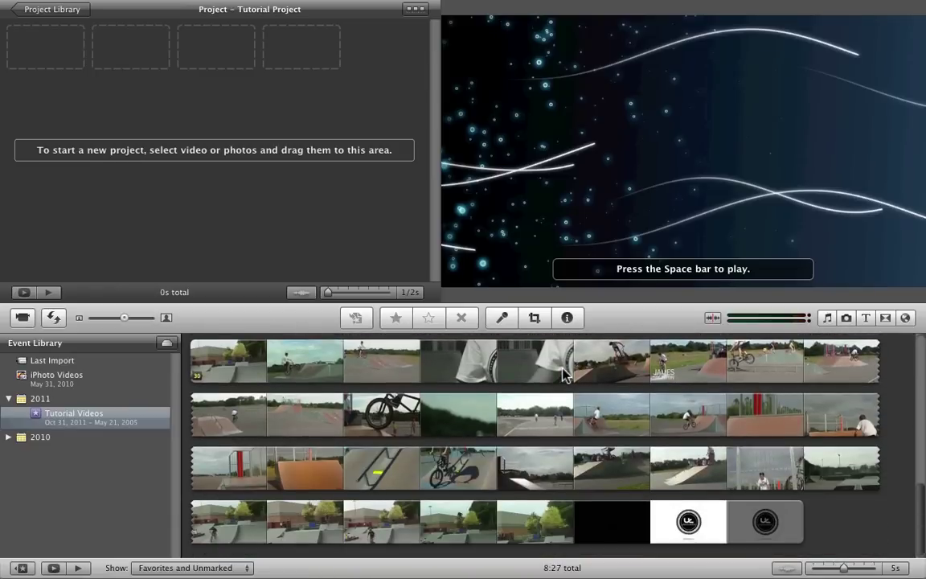
scroll(563, 372, "up", 5)
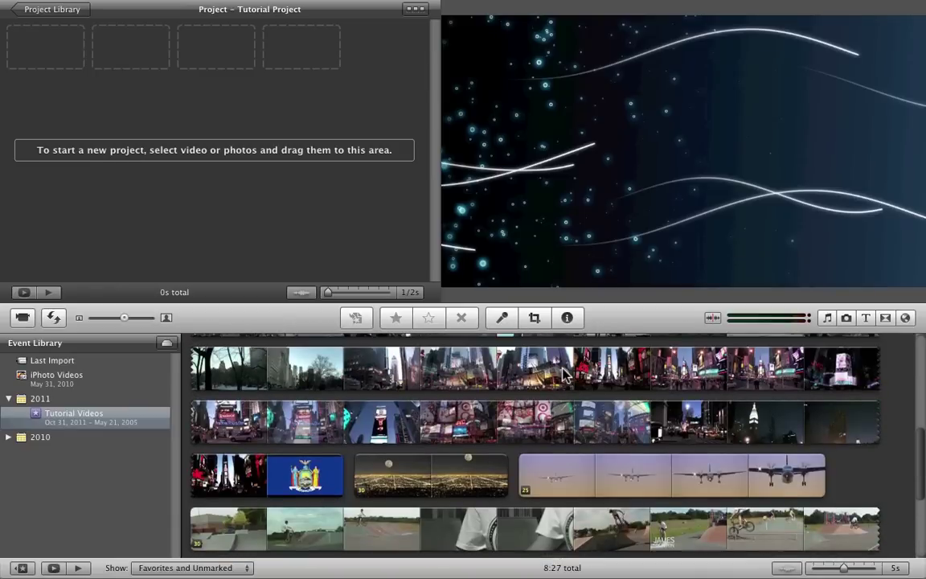
scroll(562, 374, "up", 2)
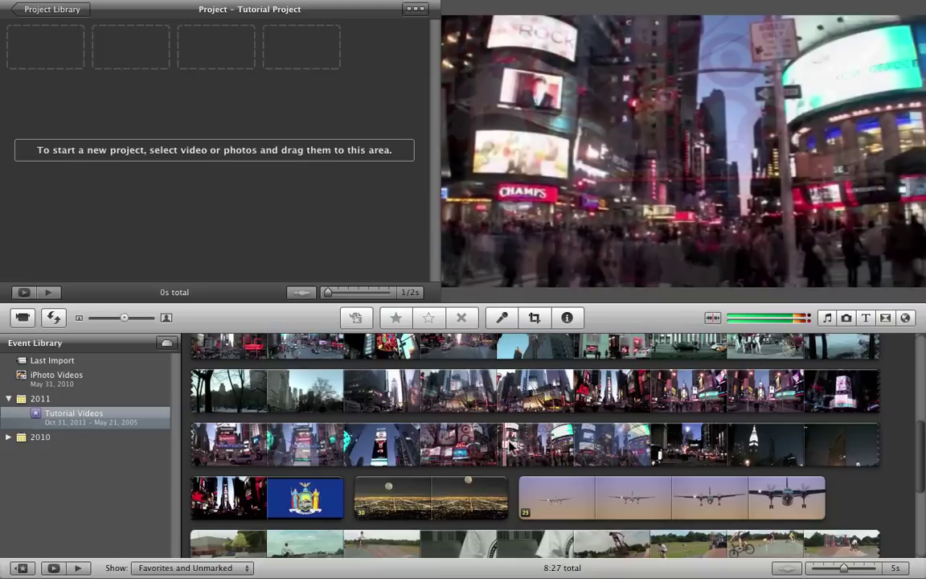
key("super+k")
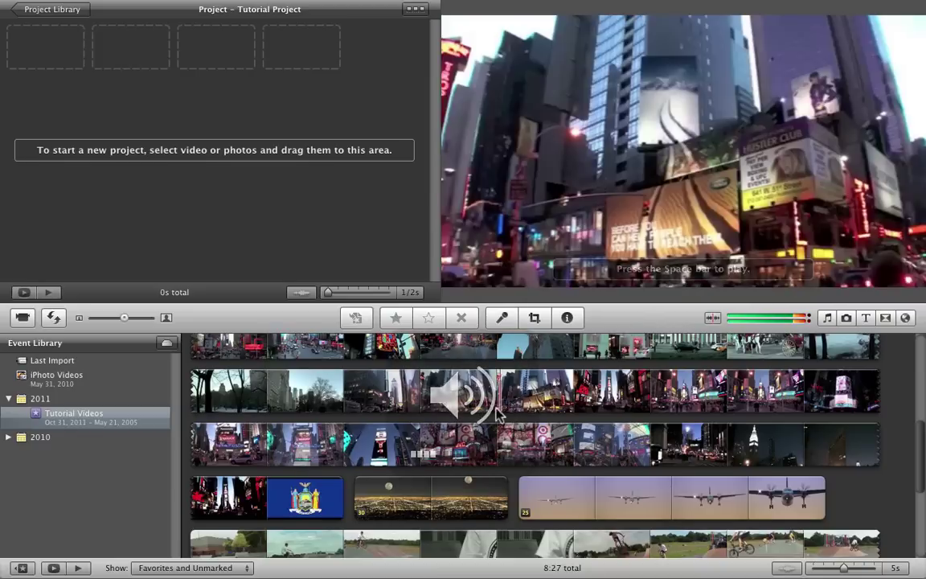
key("super+k")
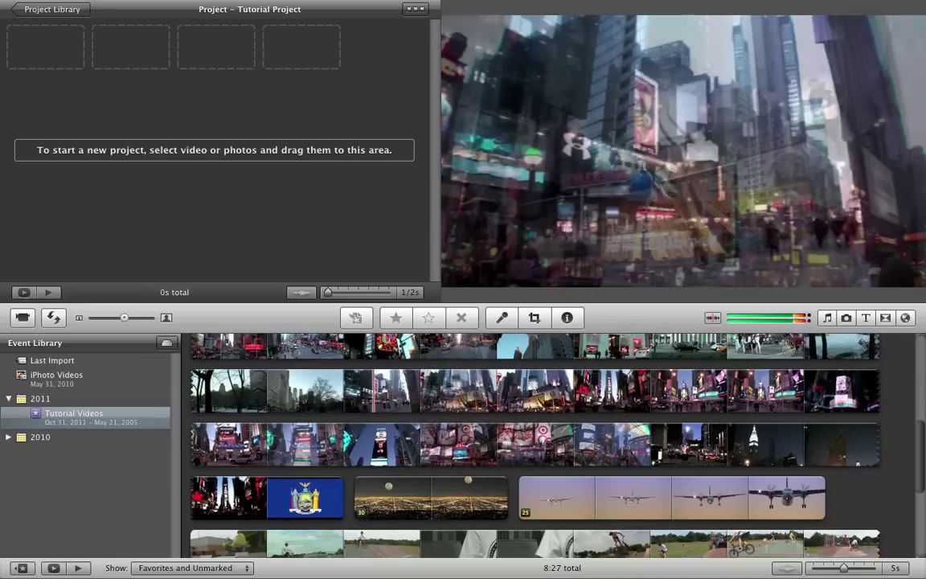
scroll(787, 362, "up", 3)
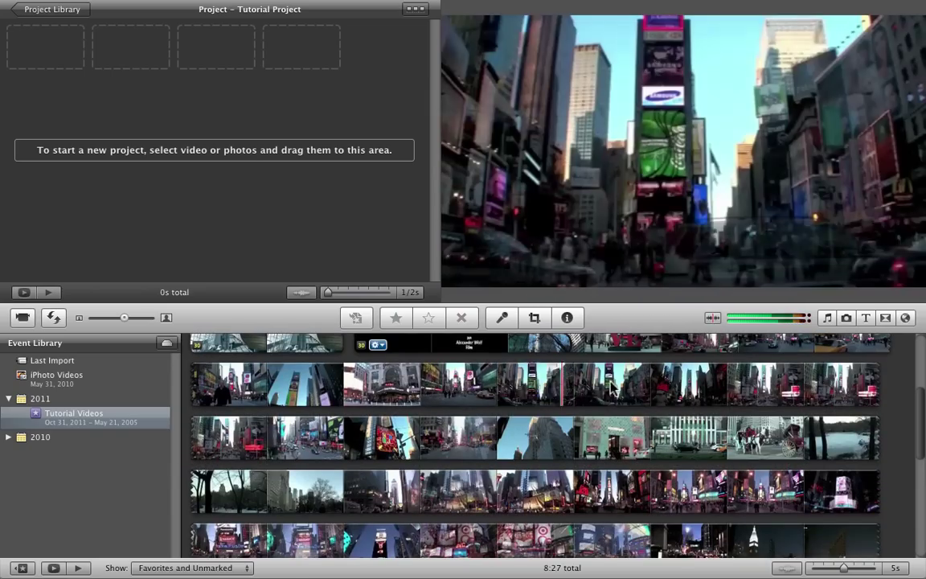
scroll(612, 387, "up", 2)
scroll(613, 387, "up", 3)
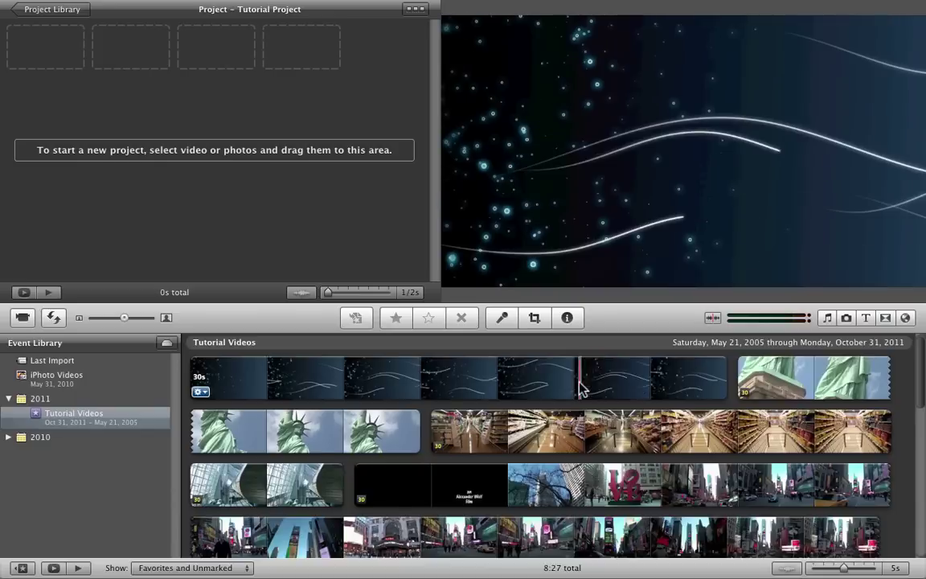
scroll(580, 389, "down", 10)
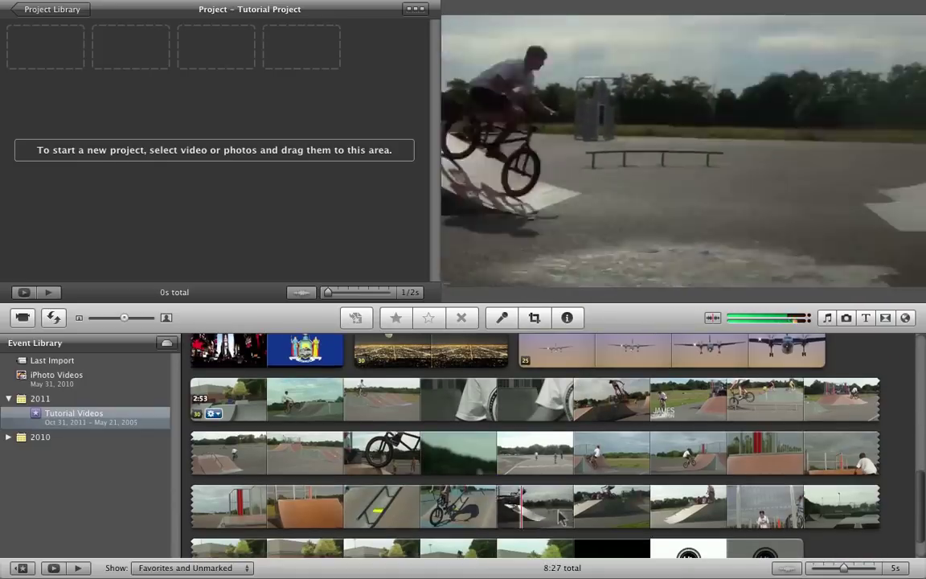
scroll(696, 529, "down", 1)
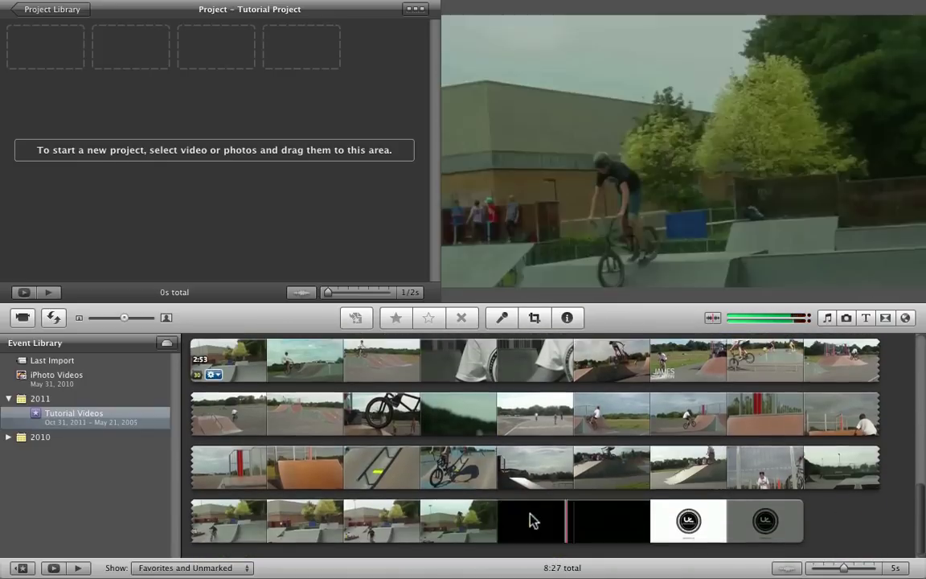
scroll(531, 519, "up", 5)
scroll(531, 519, "up", 5)
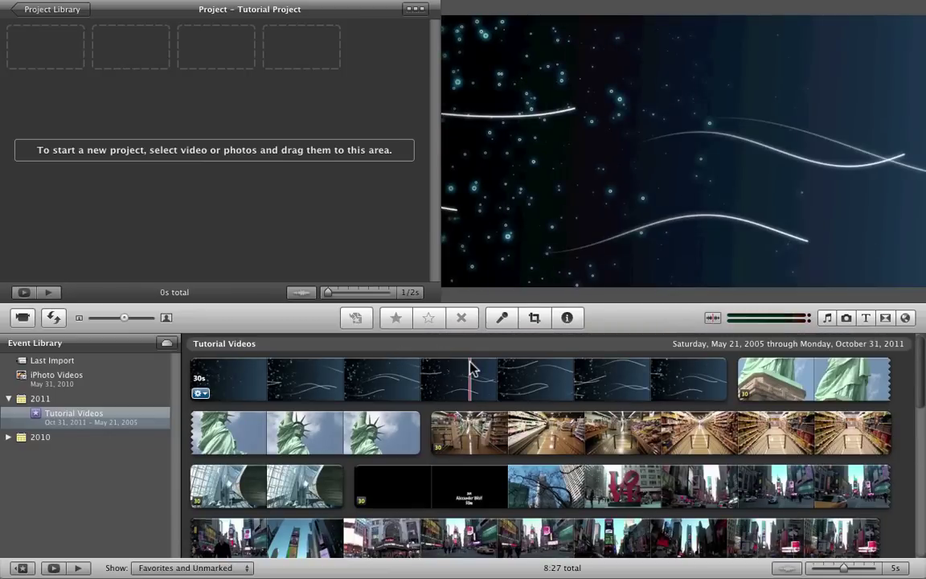
key("space")
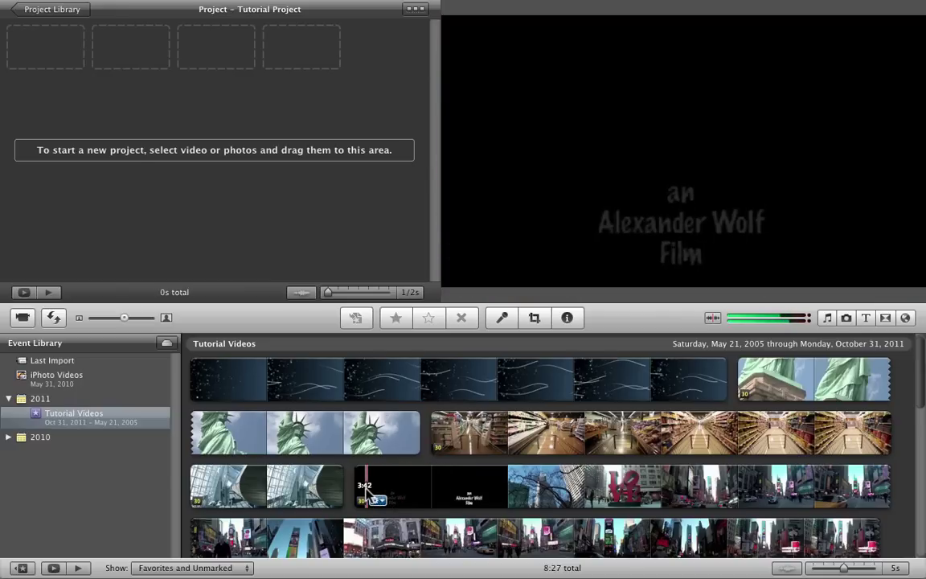
scroll(367, 492, "down", 10)
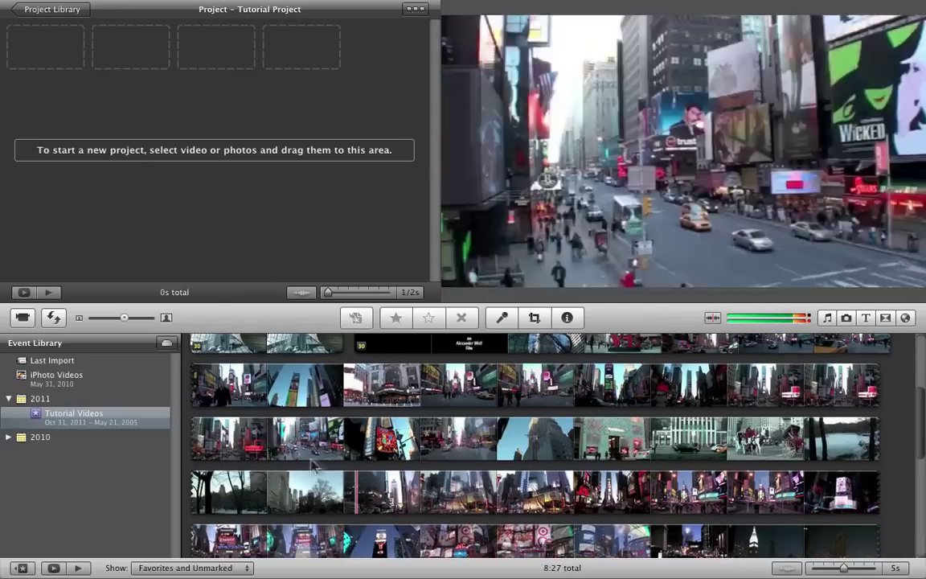
scroll(380, 502, "up", 15)
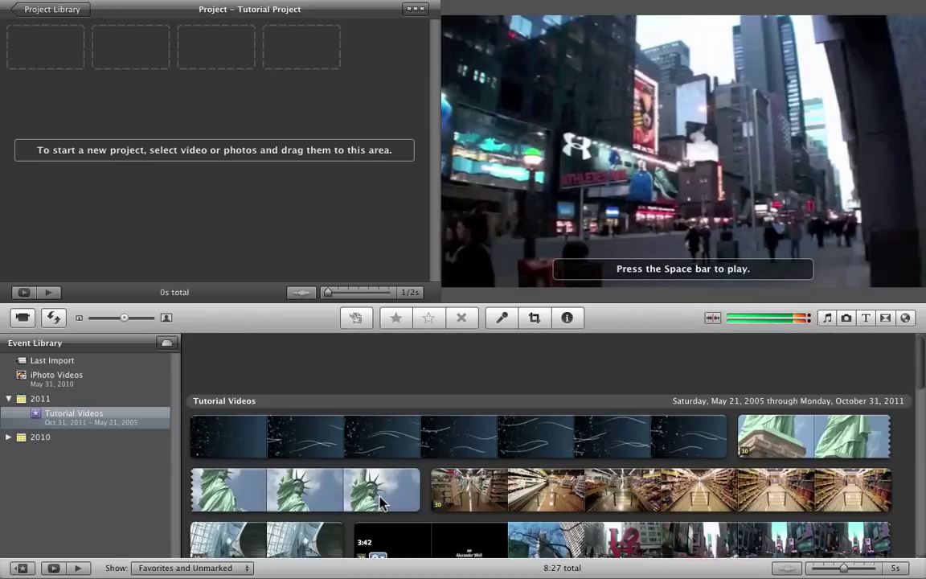
key("space")
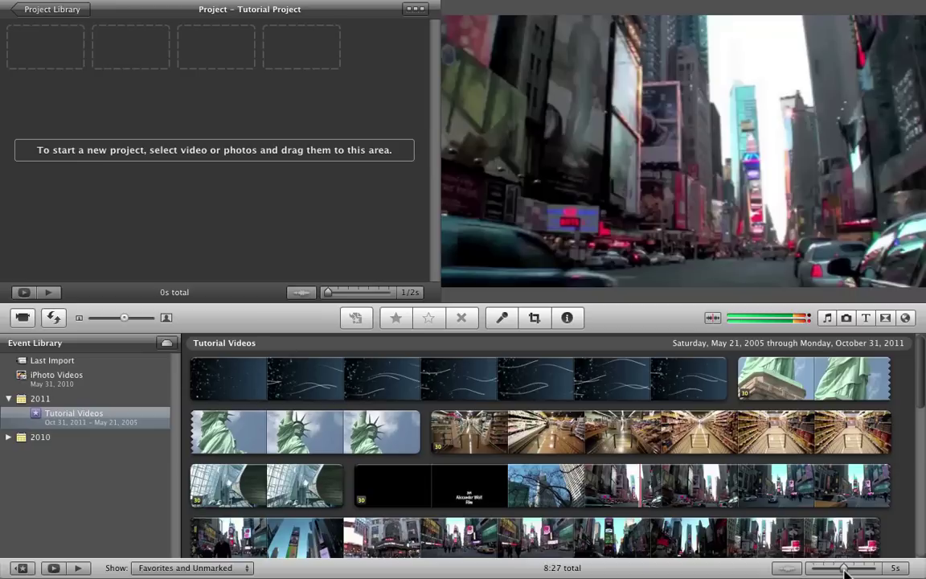
Move the Event browser zoom through 30s, 1/2s and All thumbnail settings
left_click_drag(844, 570, 876, 569)
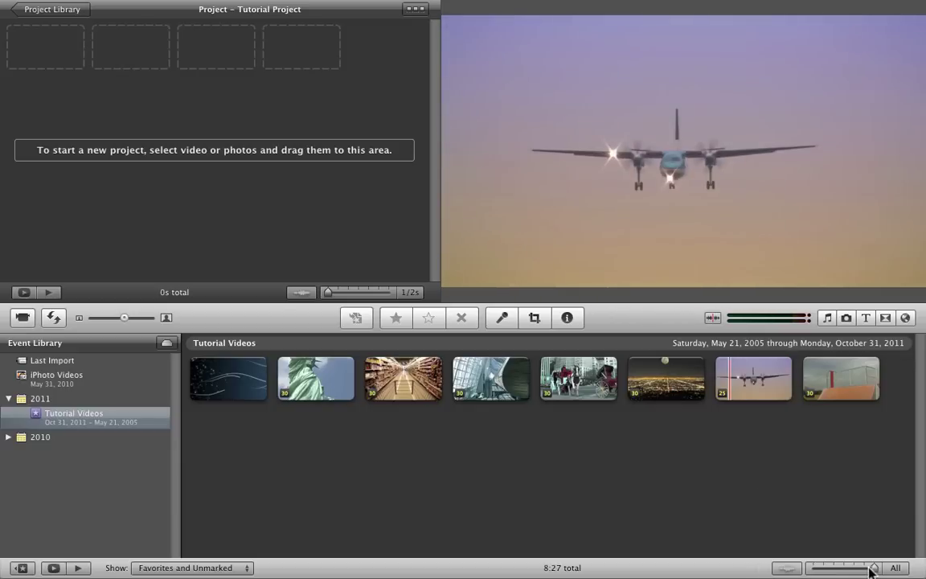
left_click_drag(873, 570, 813, 569)
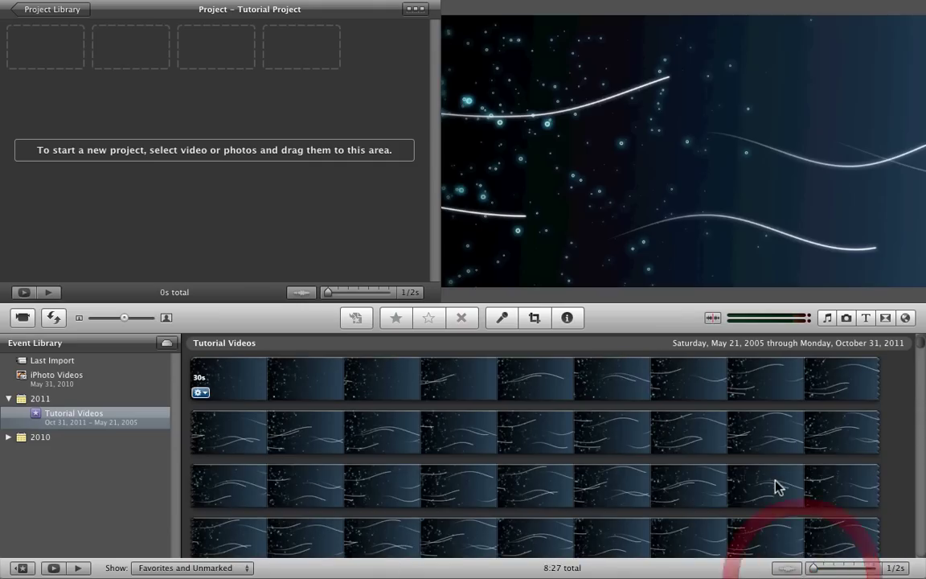
scroll(776, 486, "down", 10)
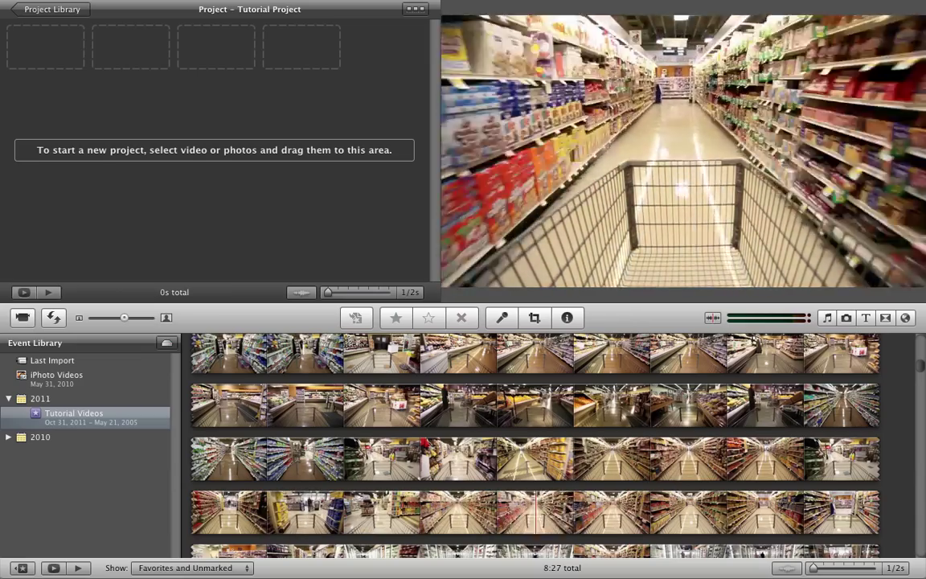
scroll(685, 506, "down", 5)
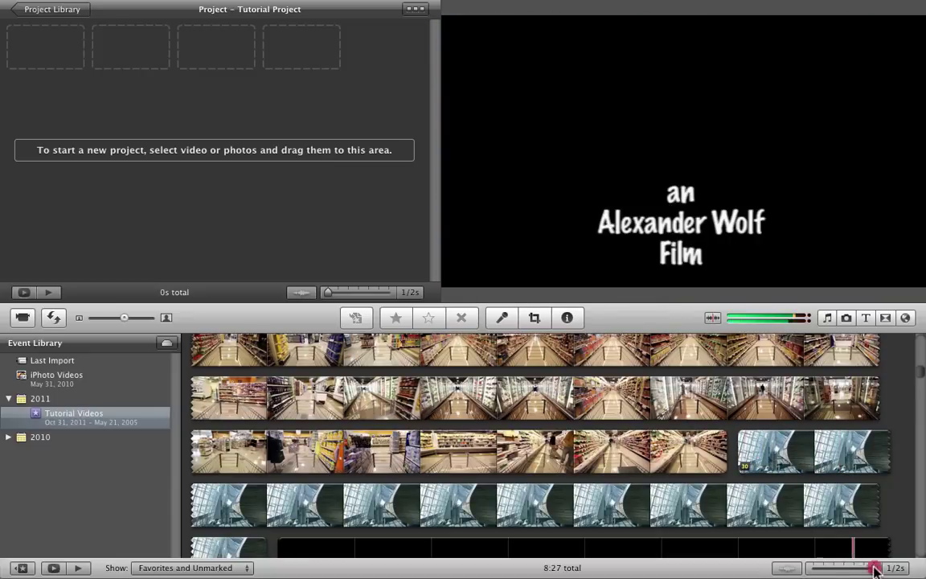
left_click_drag(874, 569, 879, 569)
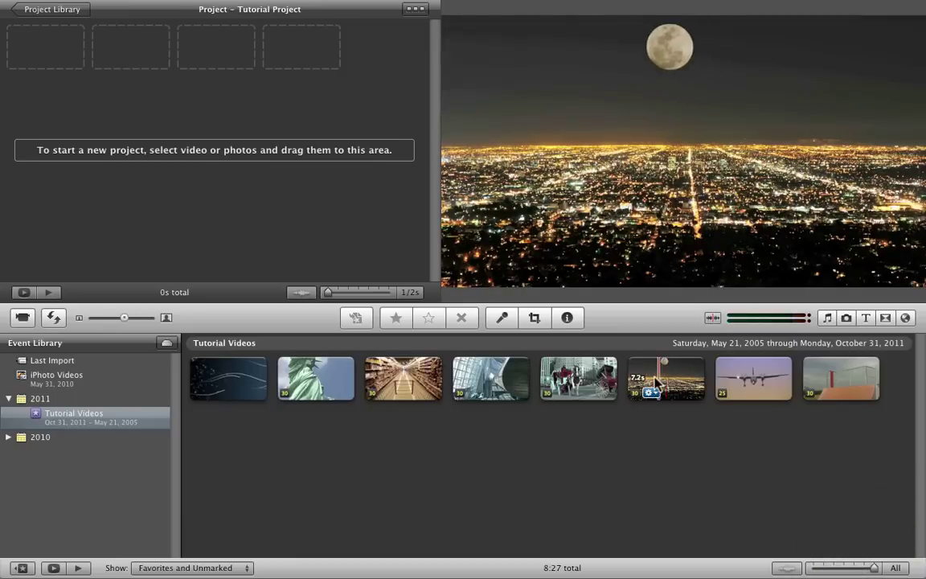
Set the event filmstrips to 10 seconds per thumbnail and browse the clips
left_click(844, 568)
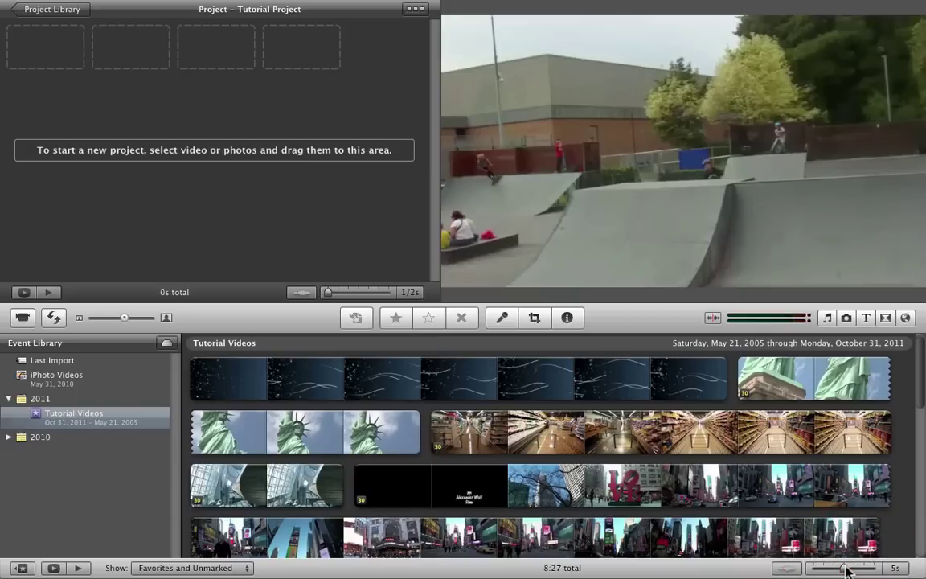
left_click(849, 568)
scroll(798, 500, "down", 3)
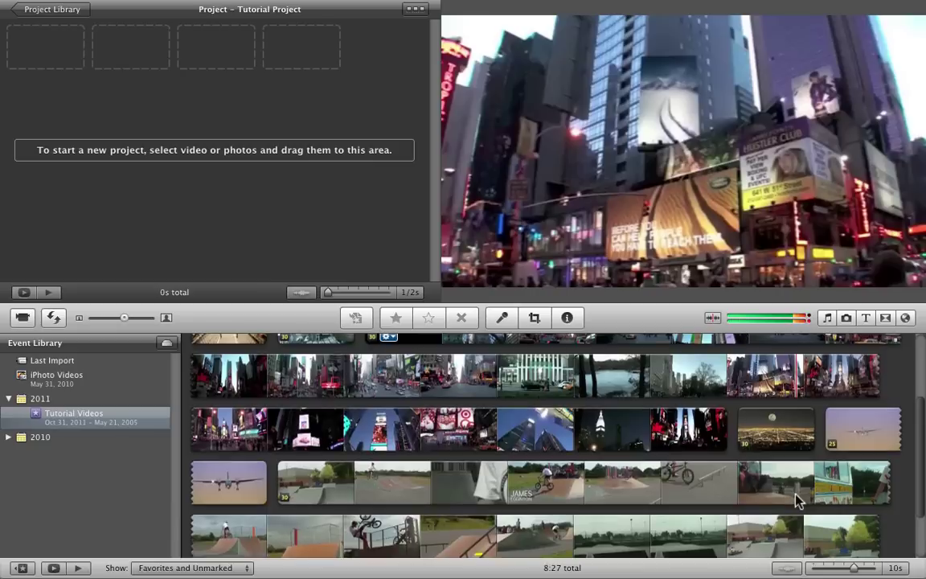
scroll(798, 500, "down", 2)
scroll(798, 500, "up", 4)
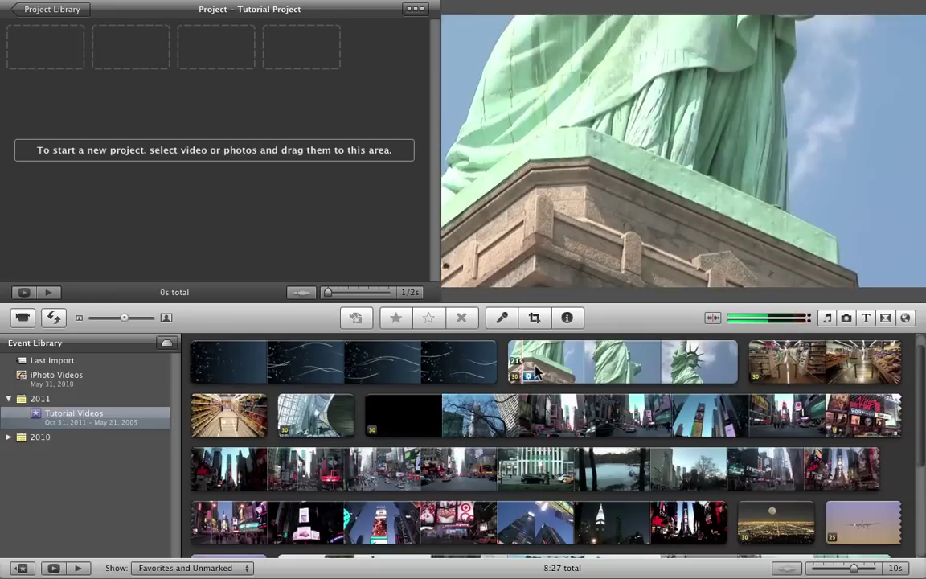
scroll(647, 523, "down", 3)
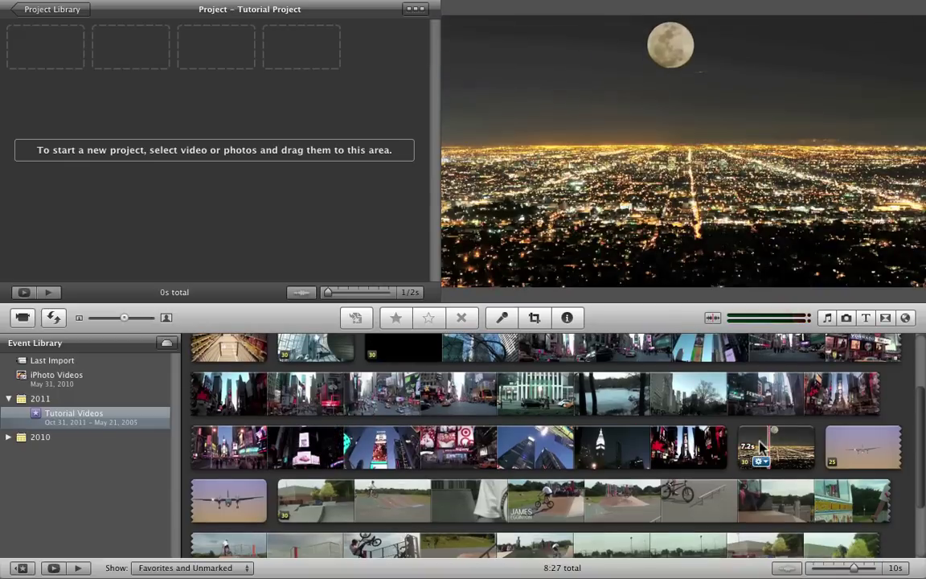
scroll(753, 446, "up", 4)
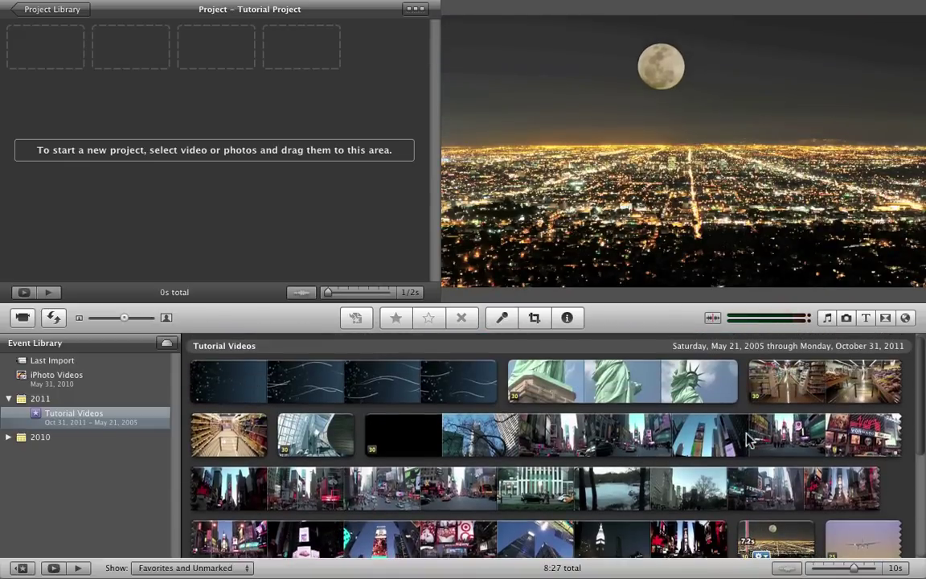
Try several selection ranges on the escalator clip, then select the whole 6.0s clip
left_click(303, 425)
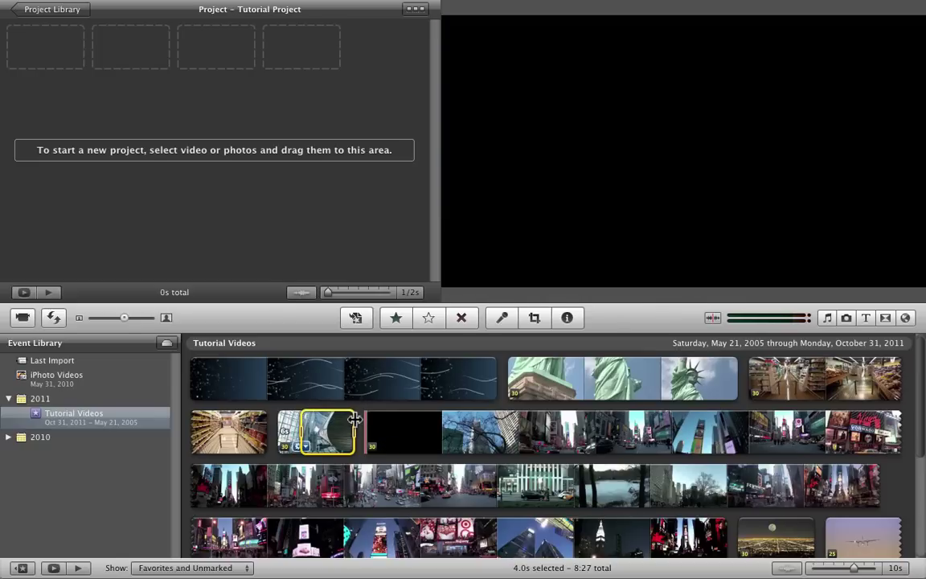
left_click(383, 434)
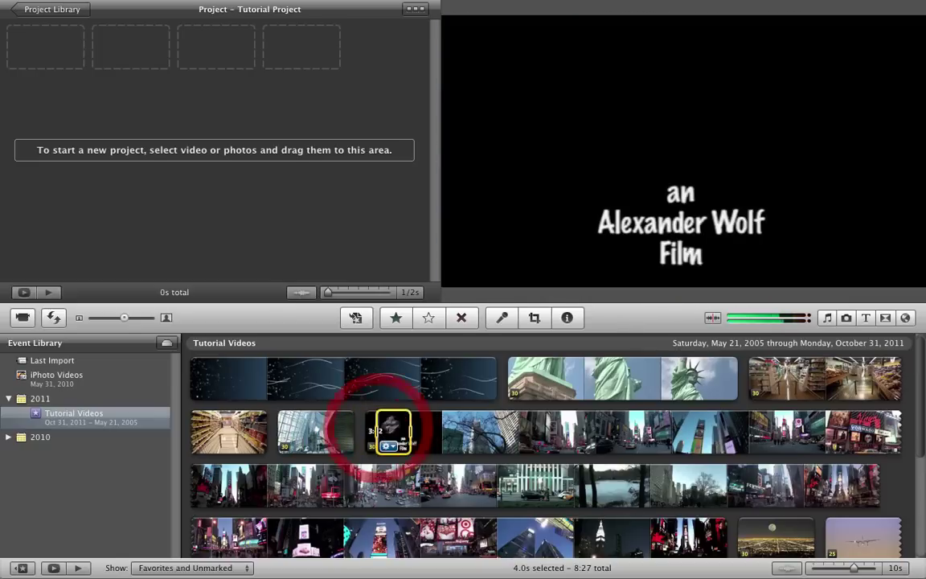
left_click(325, 432)
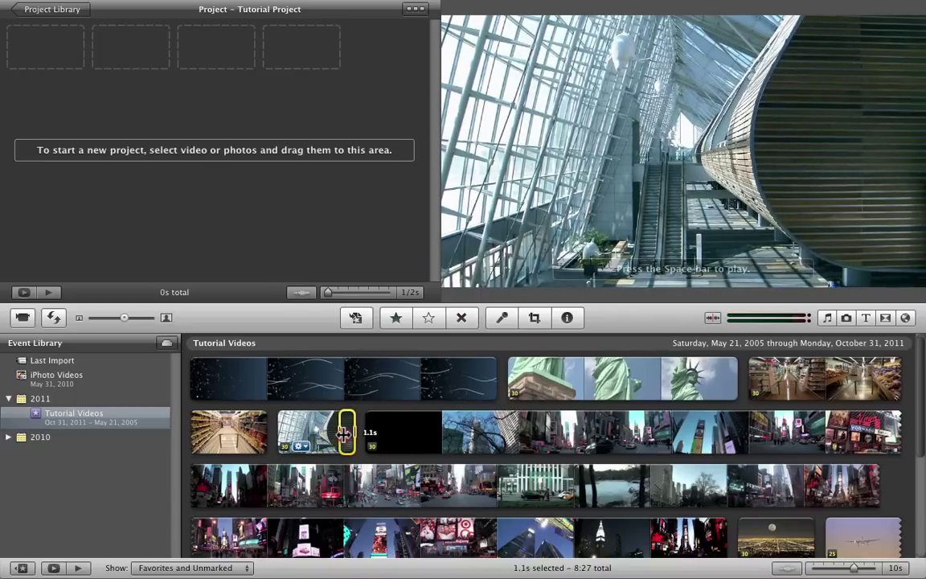
mouse_move(341, 434)
left_mouse_down()
mouse_move(273, 428)
mouse_move(344, 435)
left_mouse_up()
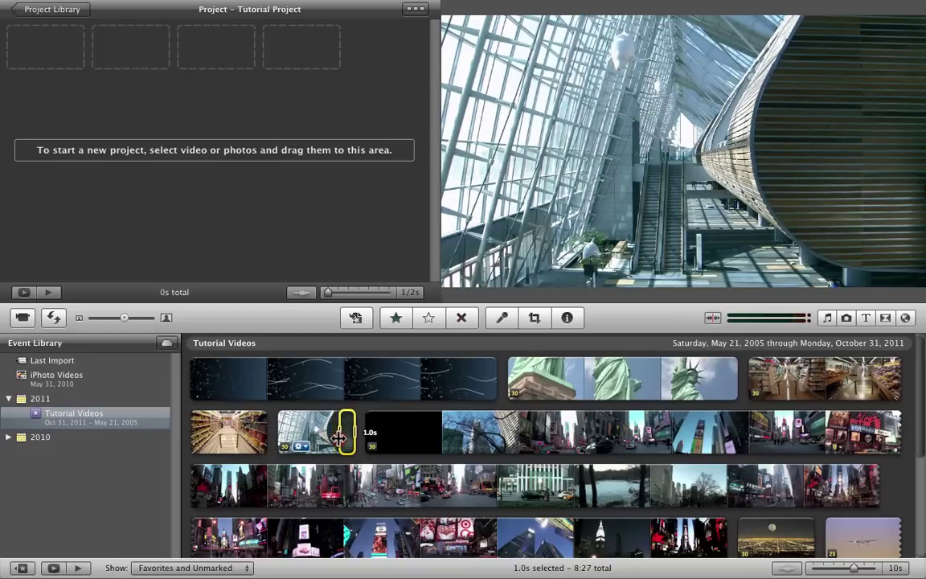
left_click_drag(339, 438, 258, 438)
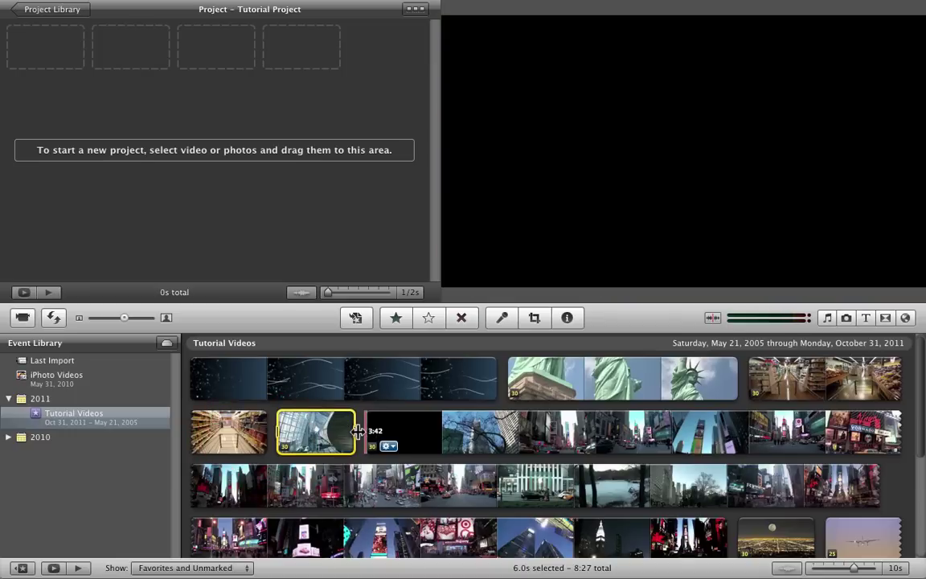
left_click(273, 433)
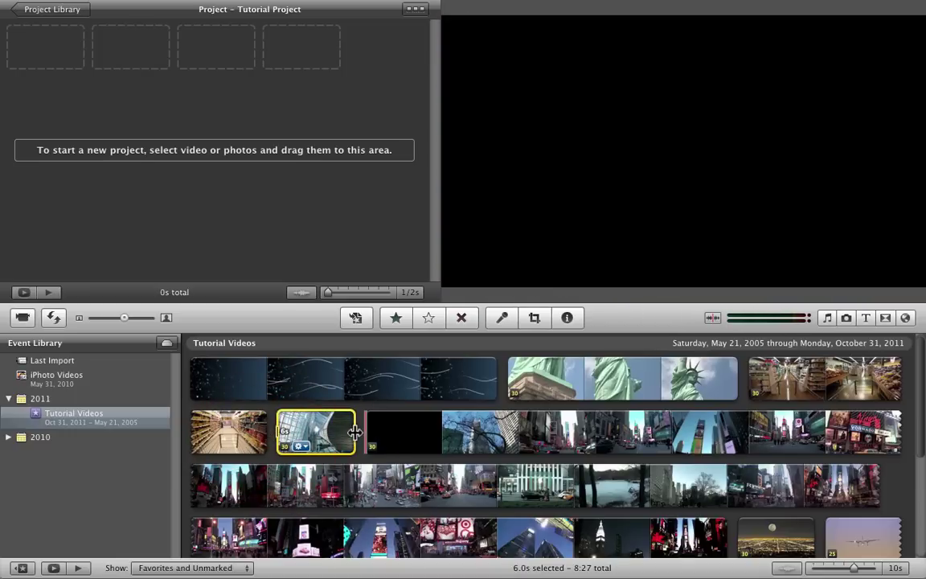
left_click_drag(356, 432, 318, 435)
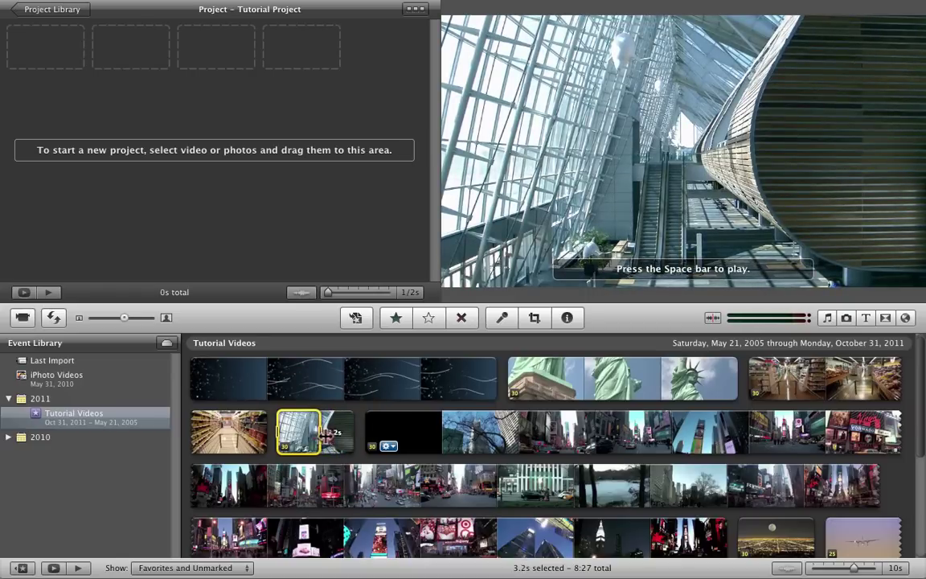
left_click(353, 432)
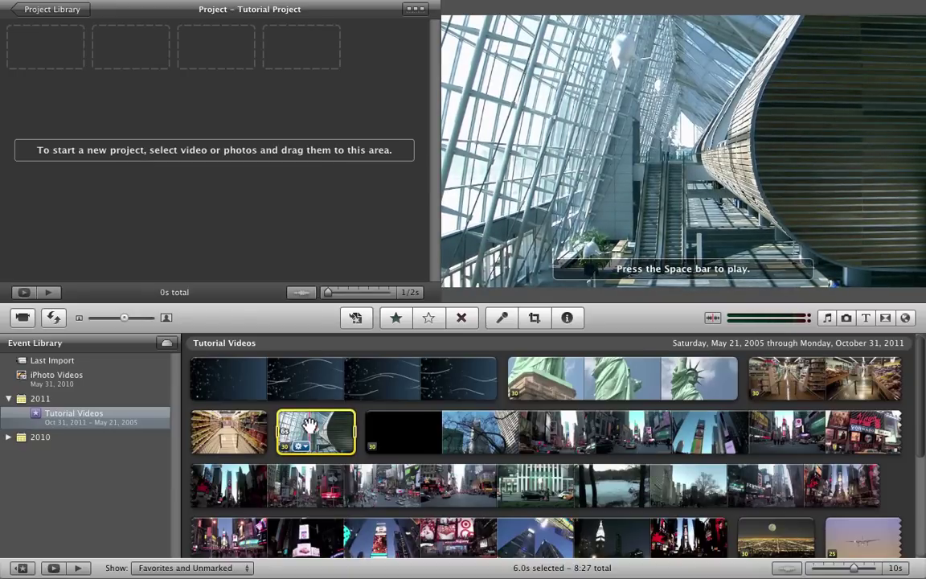
Add the escalator clip, change the project frame rate to 30 to match, and play it twice
left_click_drag(309, 423, 36, 60)
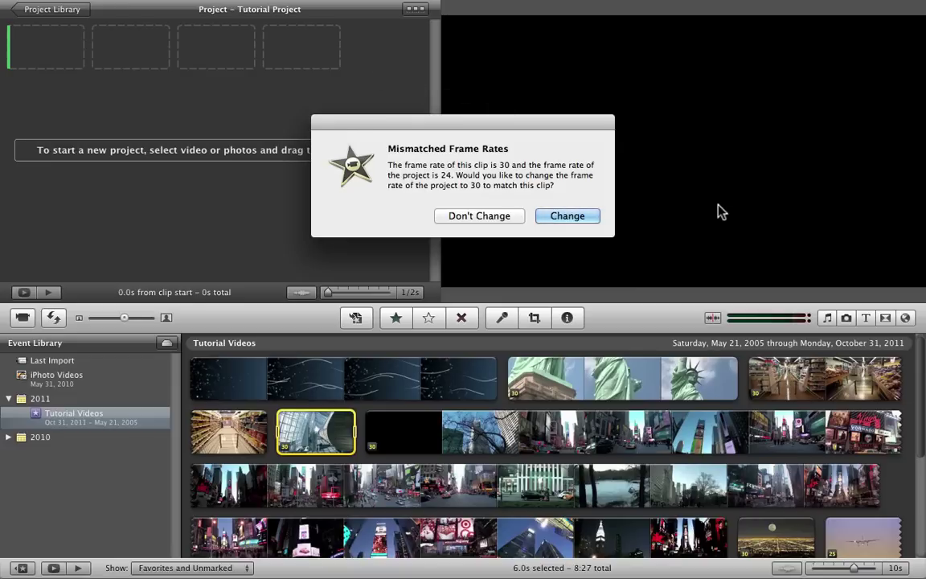
key("Return")
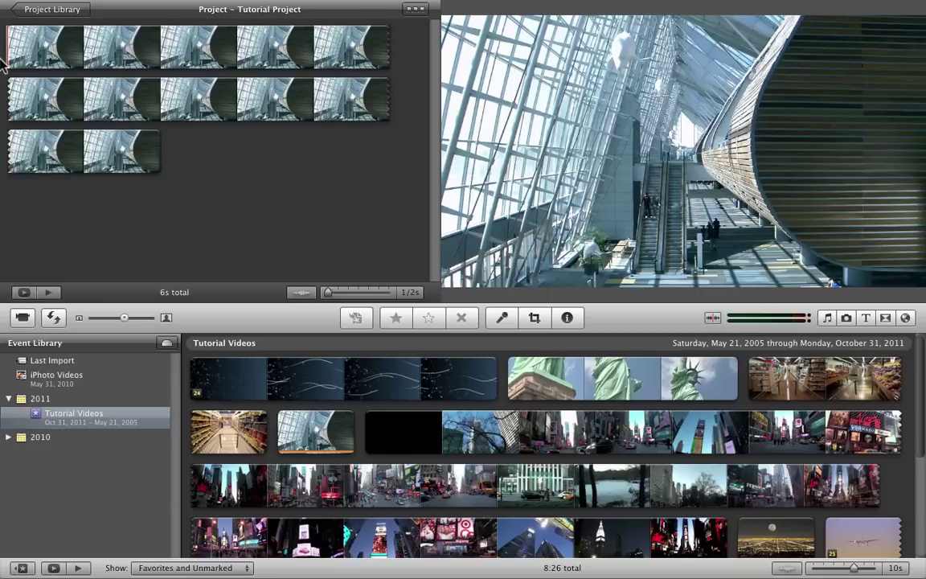
key("XF86AudioRaiseVolume")
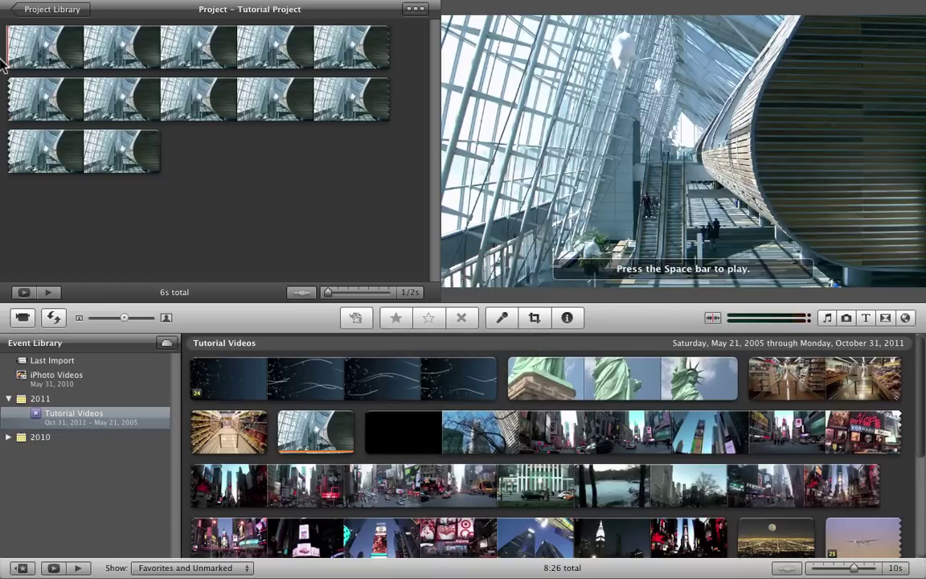
key("space")
key("XF86AudioRaiseVolume")
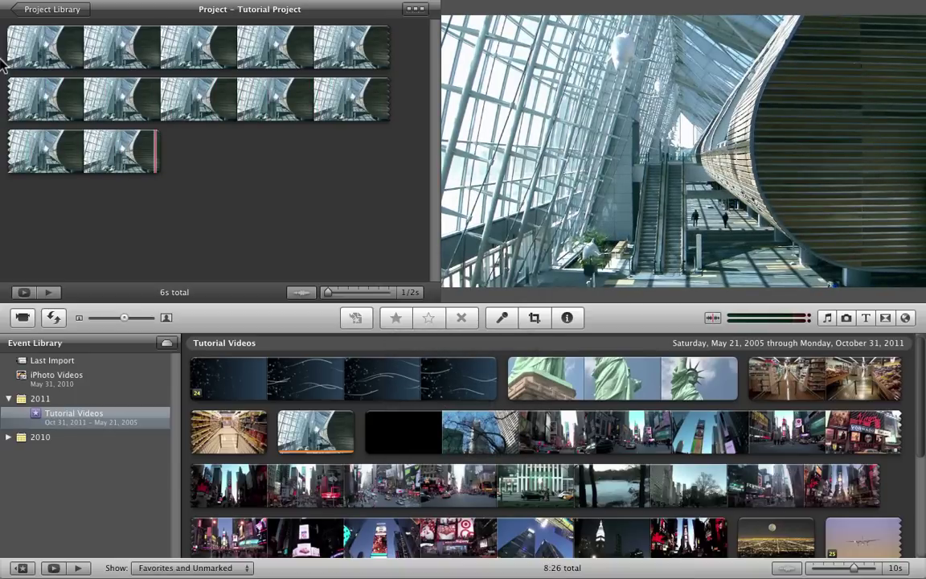
key("space")
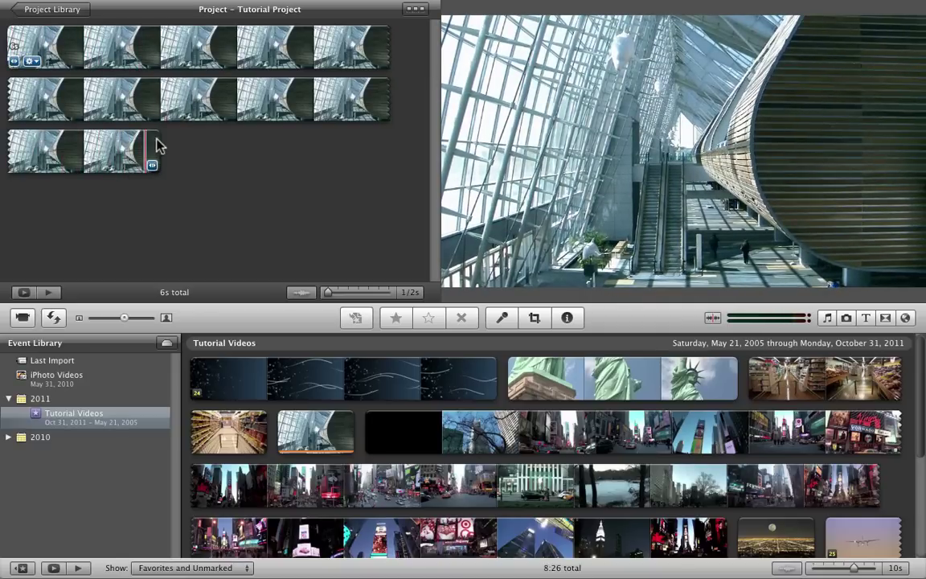
Add an 11-second Statue of Liberty portion after the escalator clip, making the project 17s
scroll(528, 468, "down", 5)
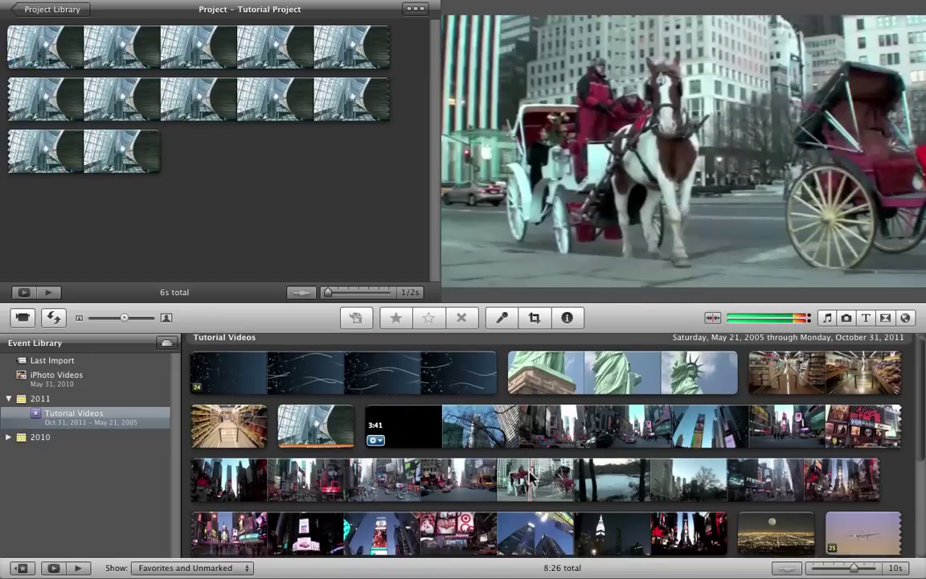
scroll(528, 476, "up", 5)
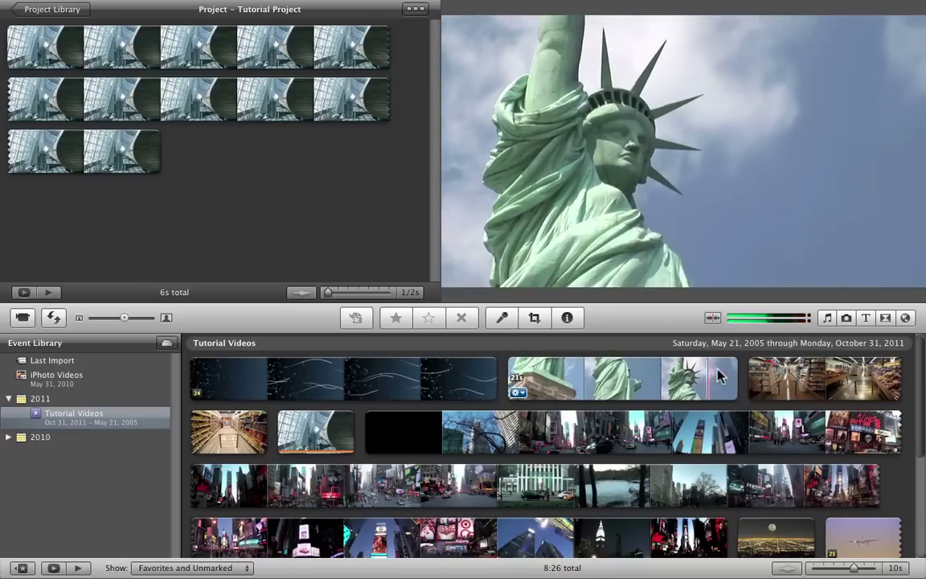
left_click(543, 376)
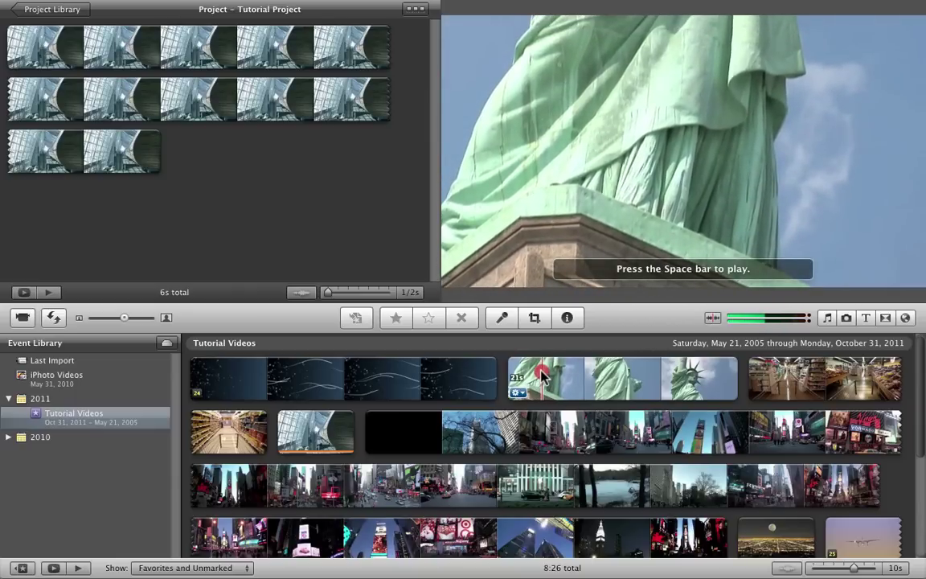
left_click_drag(543, 376, 330, 185)
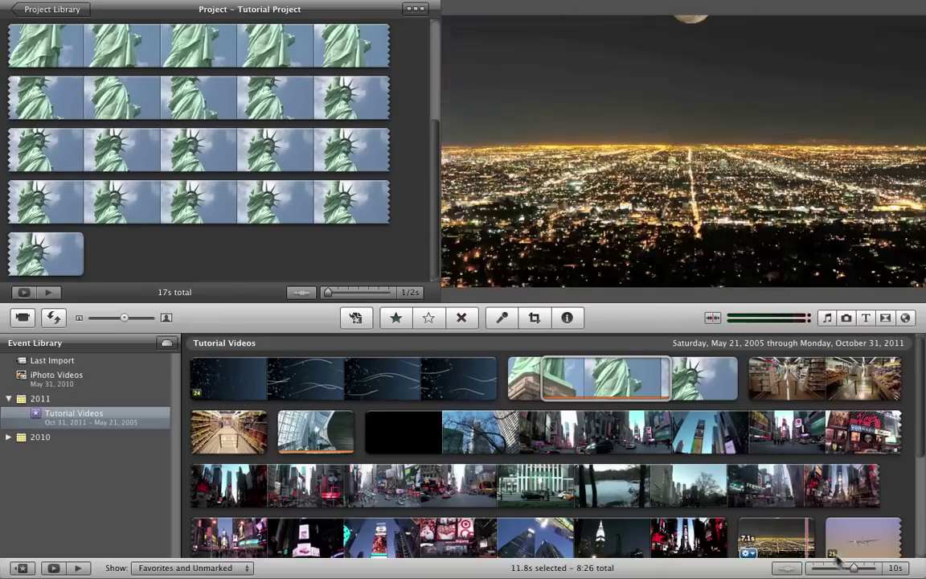
scroll(274, 201, "up", 2)
scroll(273, 201, "up", 4)
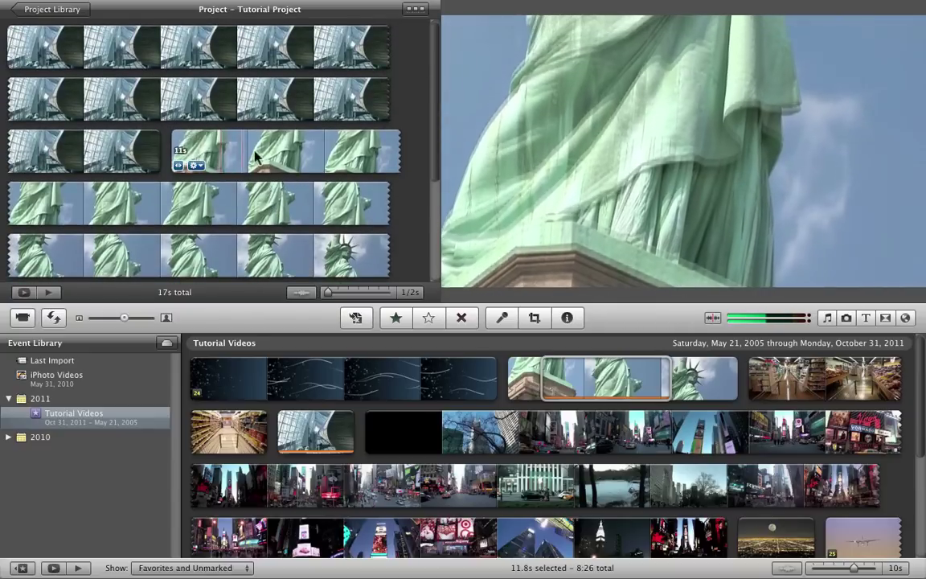
Set the project clip-size slider to All, then back to 5s, and play the 17s project
left_click_drag(329, 293, 389, 291)
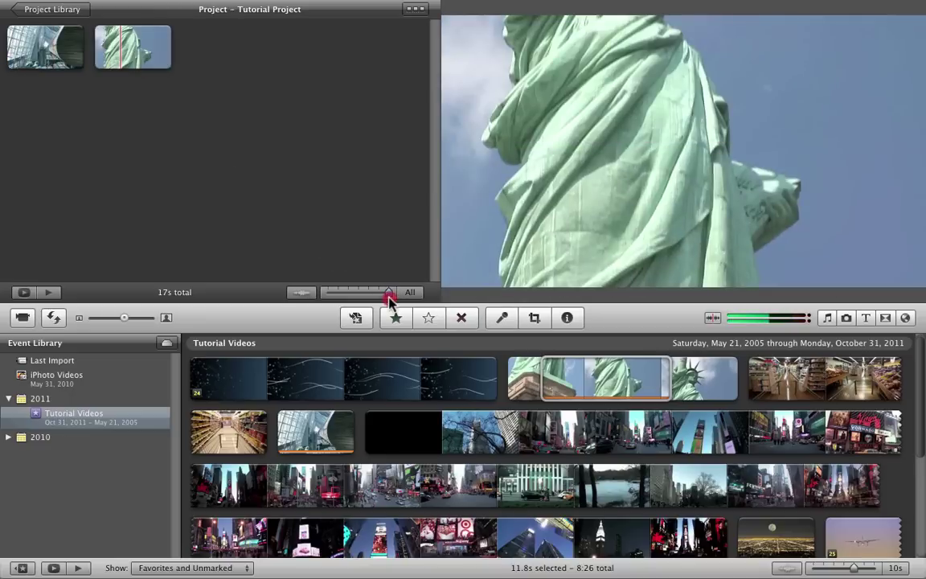
left_click_drag(390, 299, 362, 295)
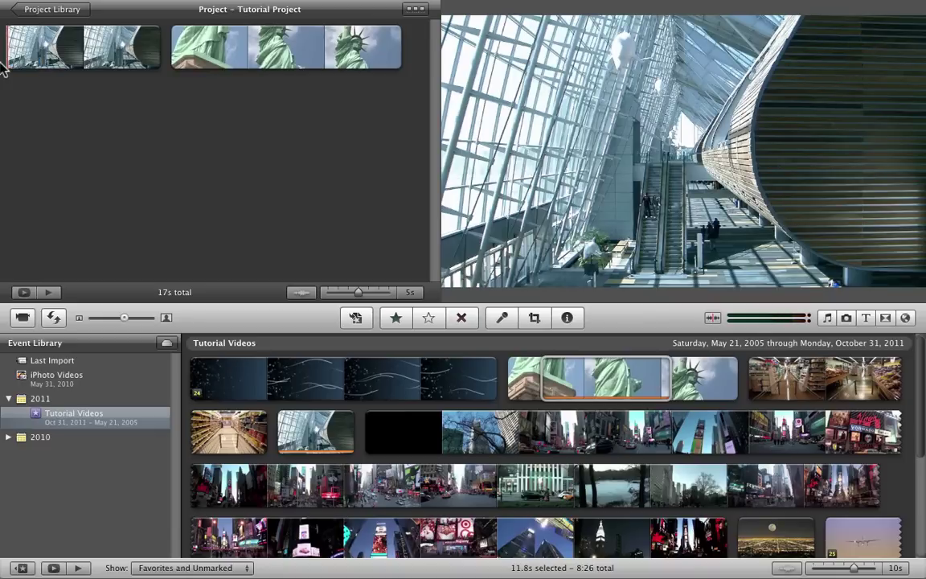
key("space")
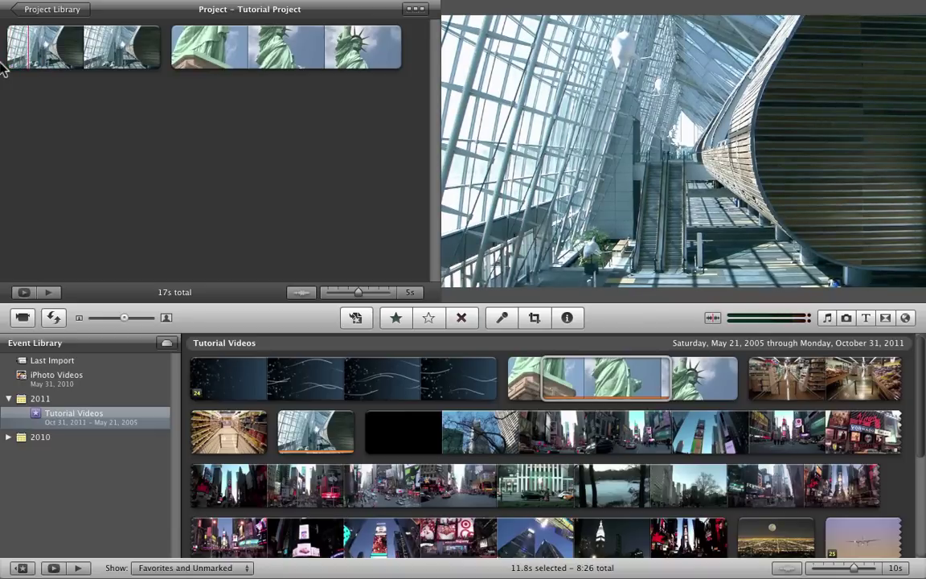
key("XF86AudioRaiseVolume")
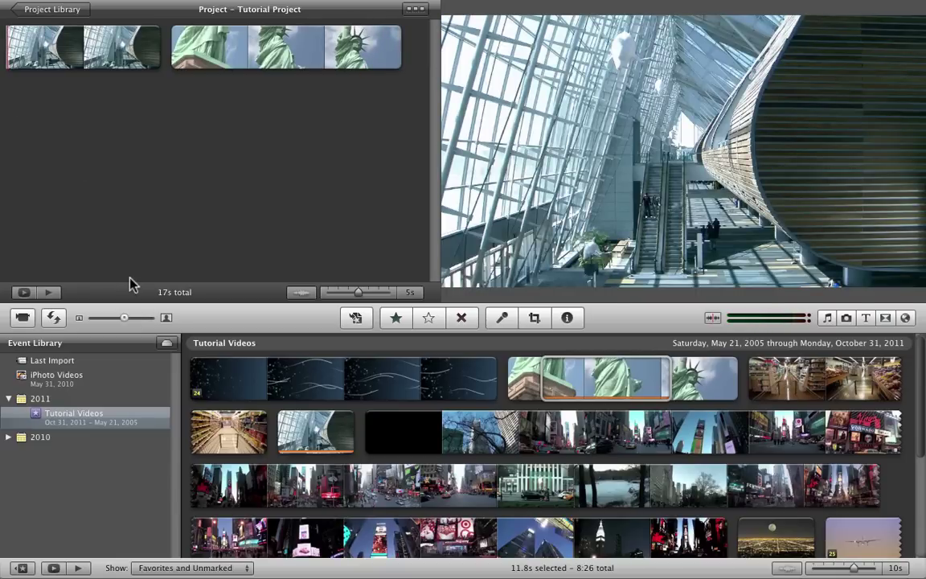
Append portions of the storefront street, Times Square (about 7s) and grocery clips, reaching 44s
scroll(307, 486, "down", 2)
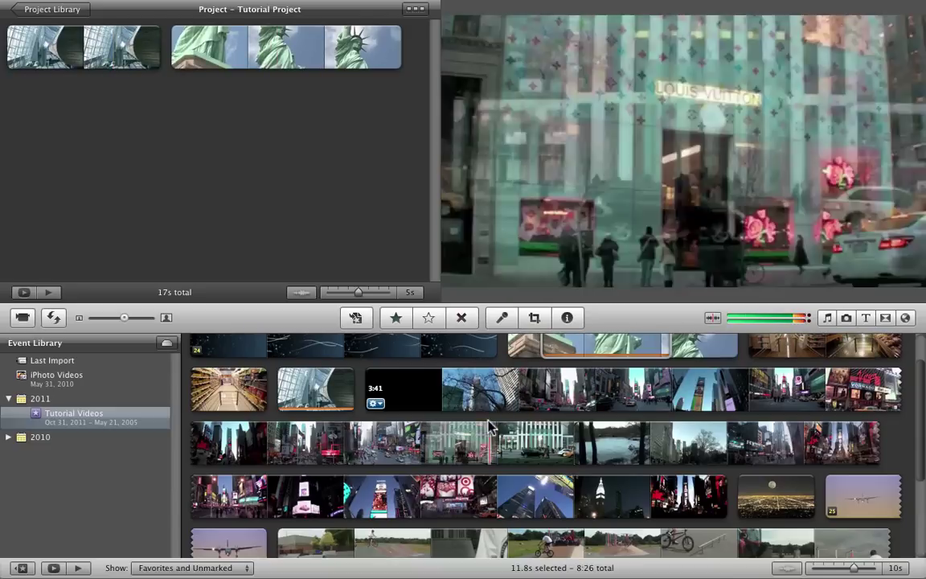
left_click_drag(498, 426, 350, 130)
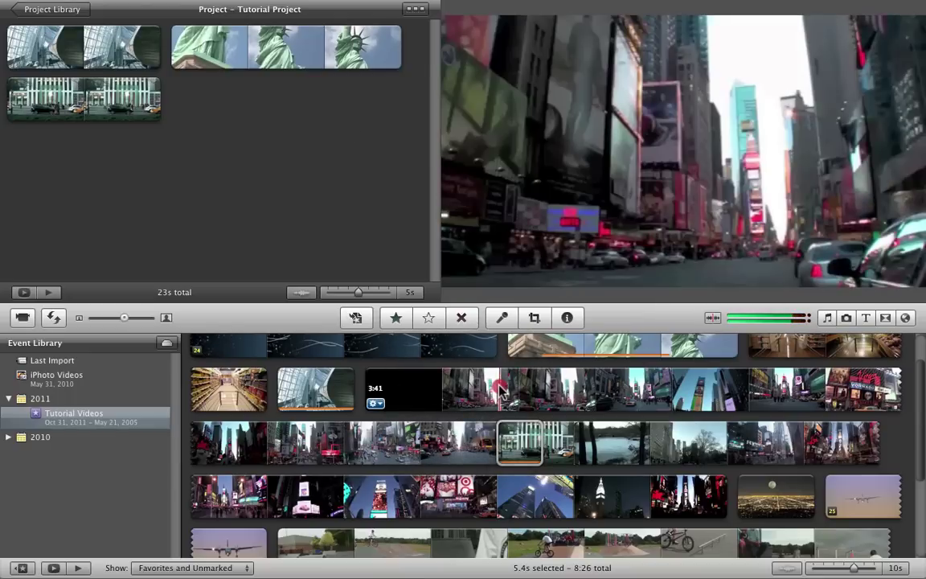
left_click_drag(521, 391, 299, 225)
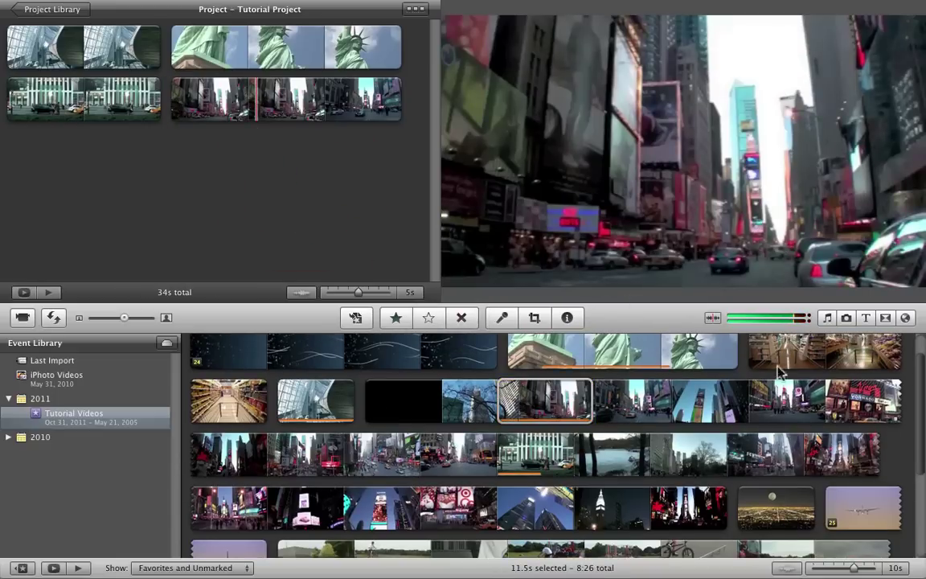
scroll(778, 372, "up", 1)
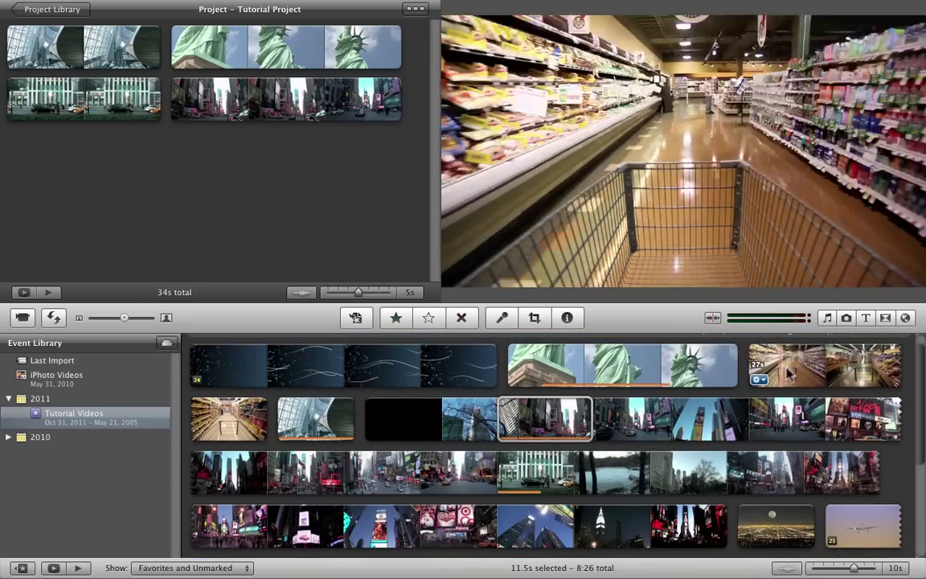
left_click_drag(767, 366, 374, 215)
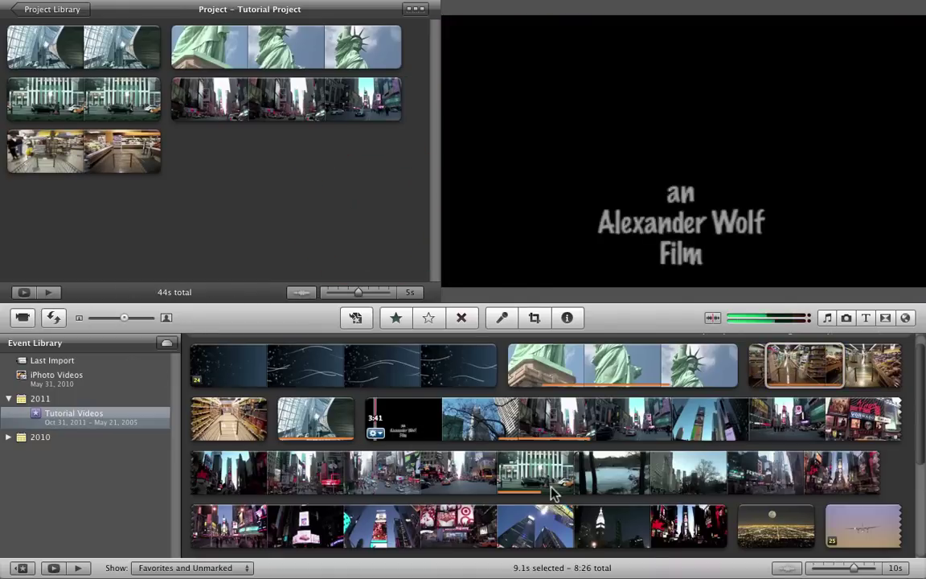
scroll(553, 495, "down", 5)
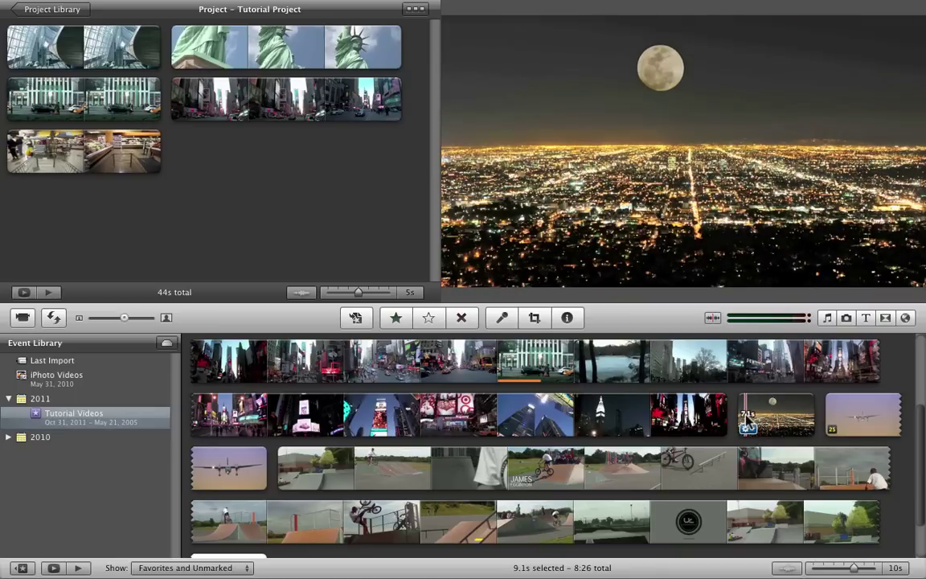
Append the city-lights moonrise, the airplane and a 6.9s skatepark portion, reaching 1:02
left_click_drag(747, 415, 325, 206)
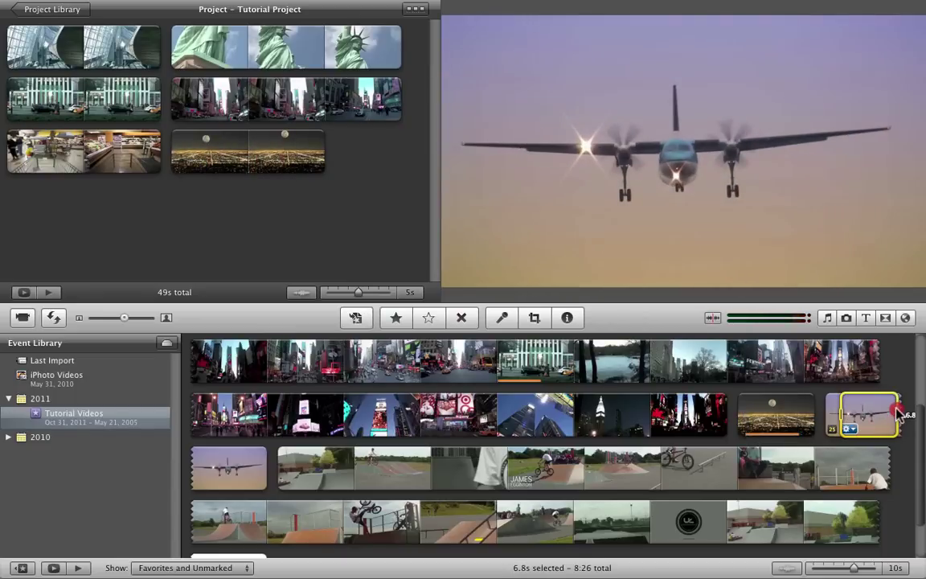
left_click_drag(897, 412, 402, 200)
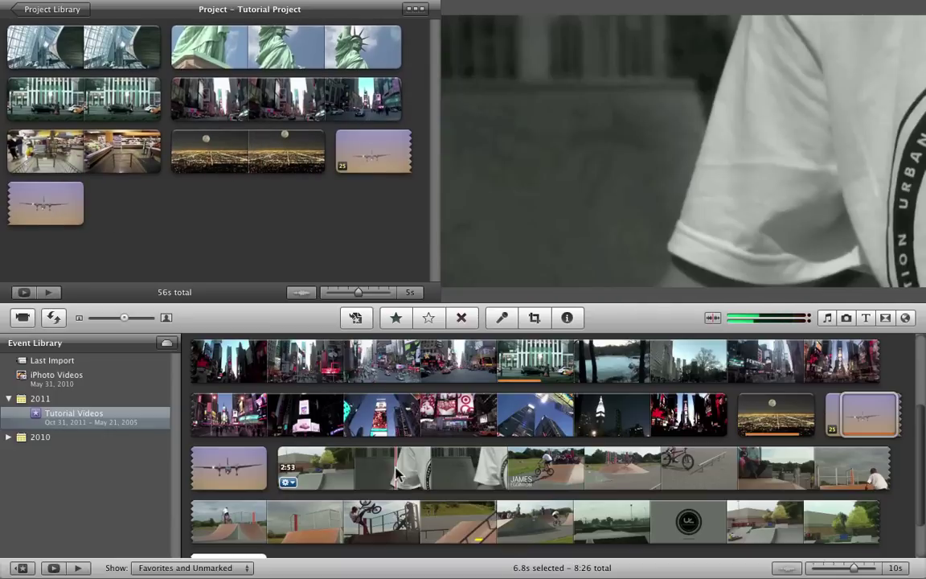
scroll(287, 474, "down", 2)
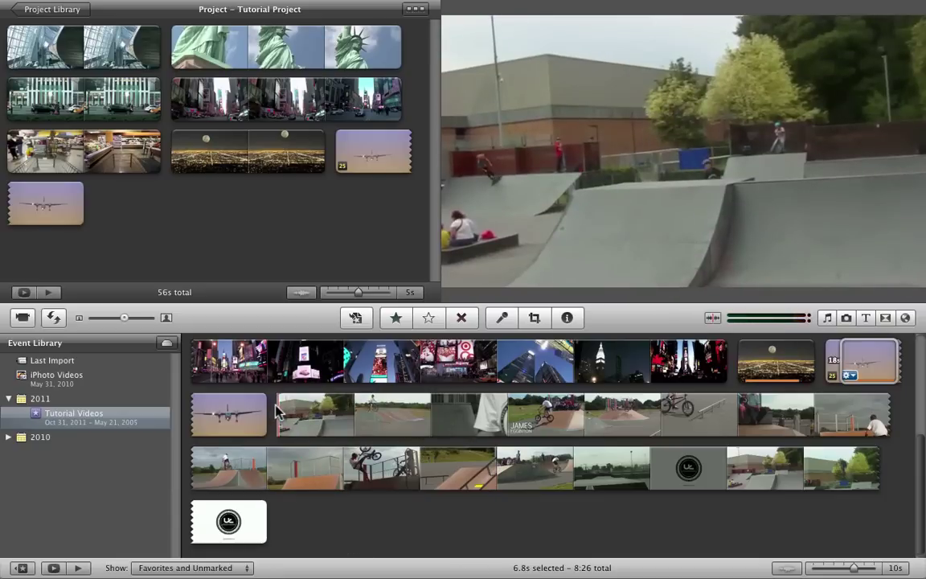
left_click_drag(292, 413, 164, 229)
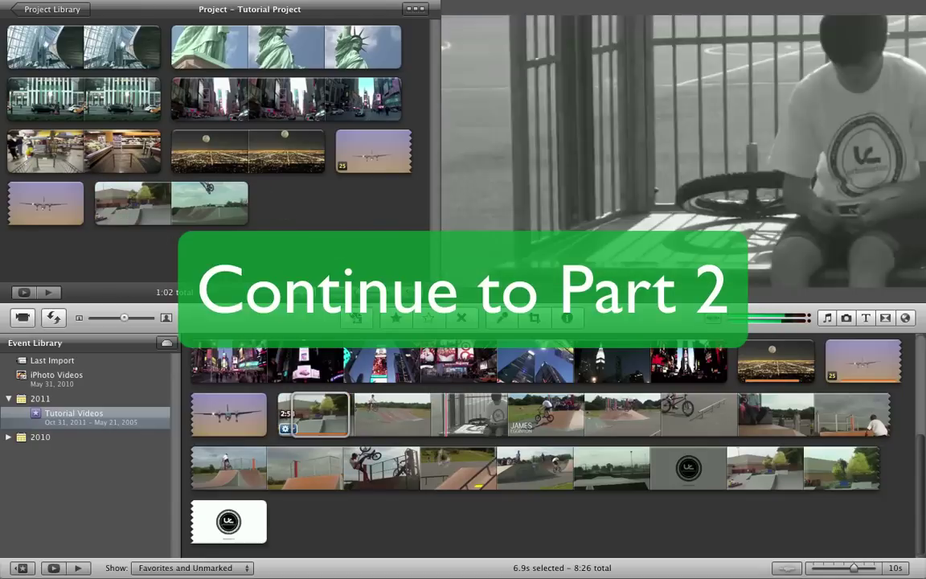
scroll(420, 442, "up", 5)
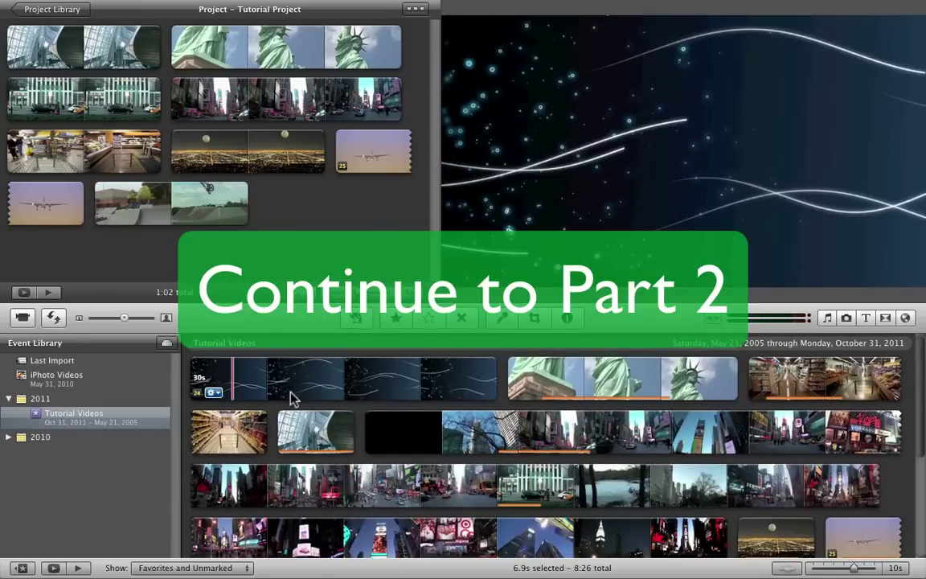